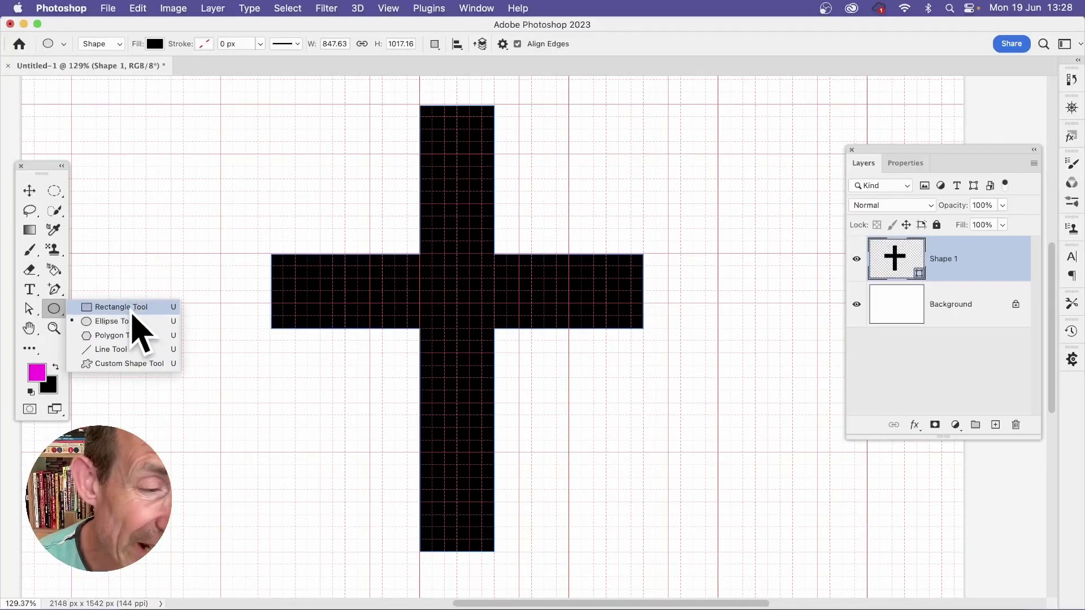
Delete the old cross-and-circle layer and enable snapping, leaving the empty gridded canvas.
key("v")
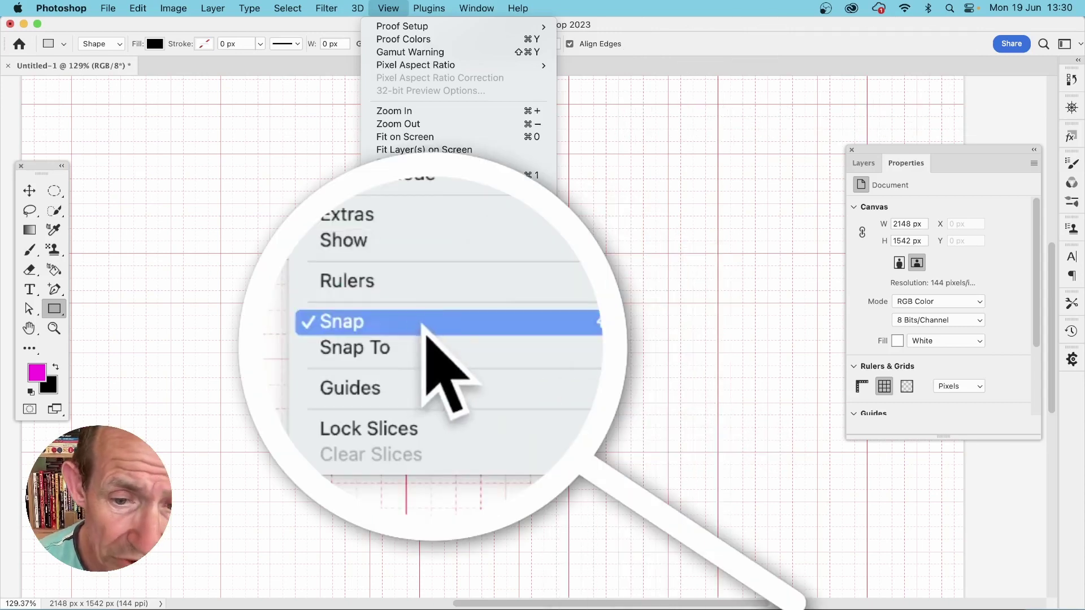
mouse_move(427, 347)
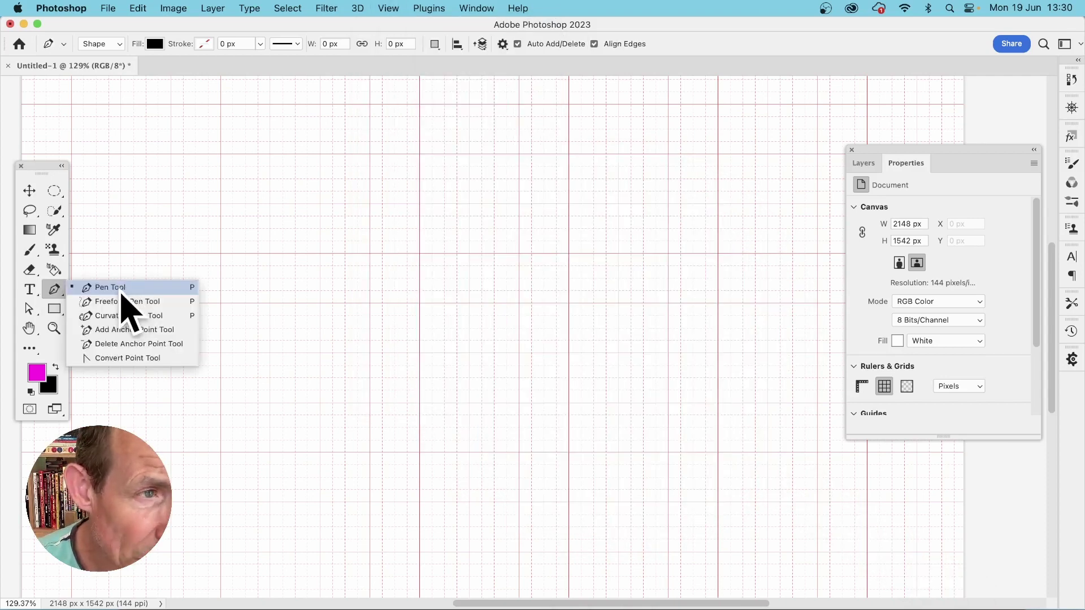
With the Pen tool, outline the upright's top and left arm corners down to the foot.
left_click(121, 291)
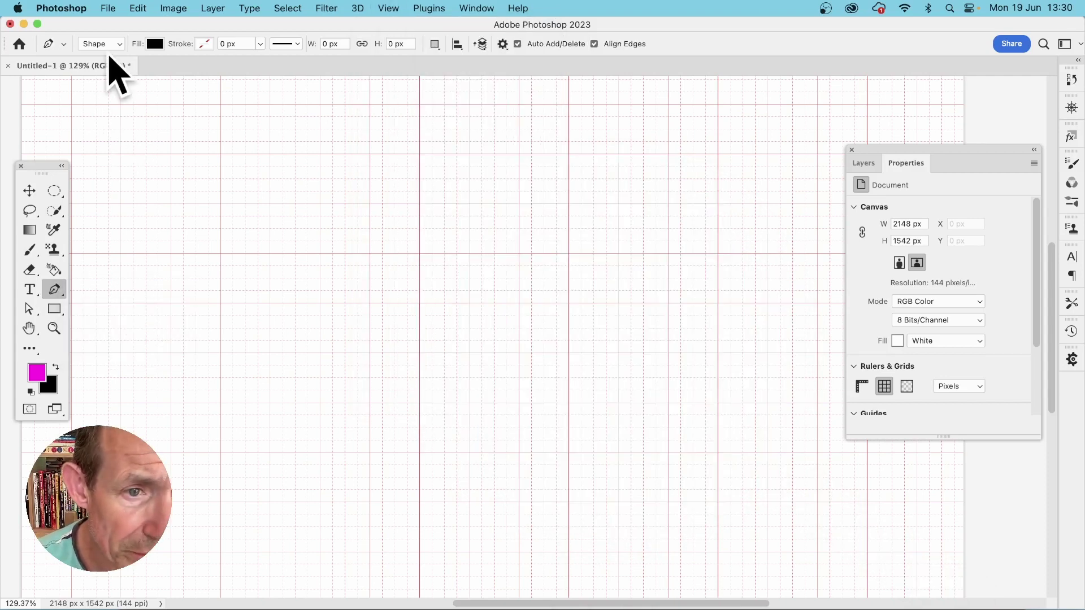
left_click(419, 154)
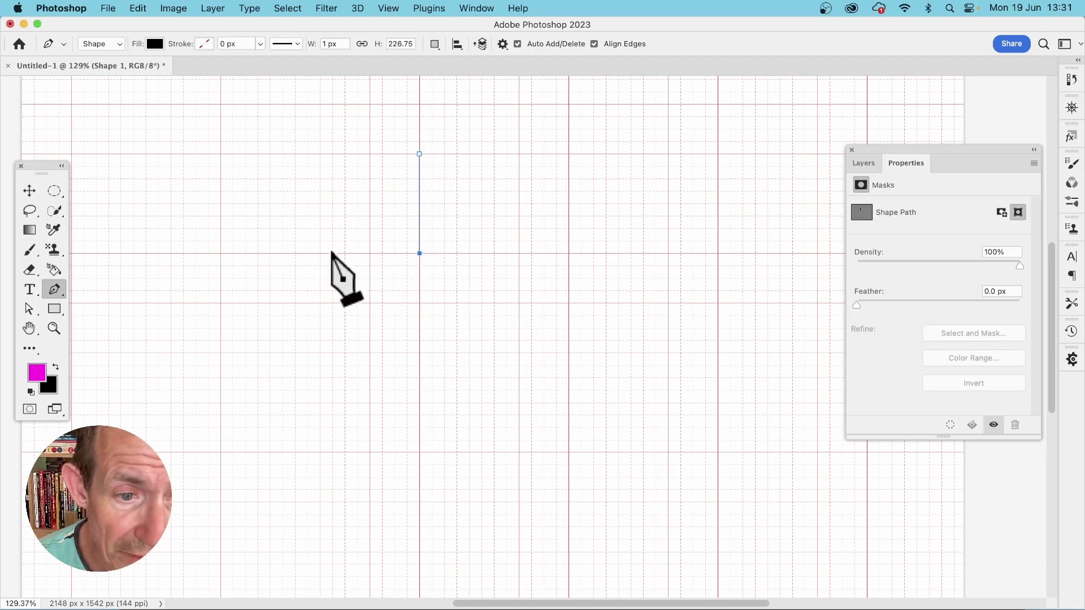
left_click(270, 253)
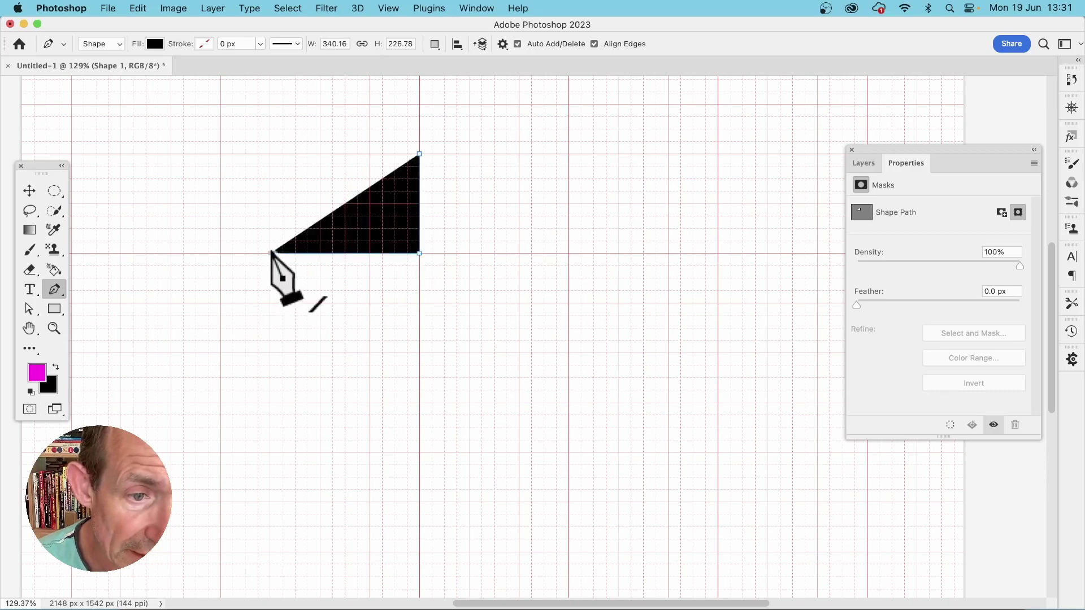
left_click(270, 303)
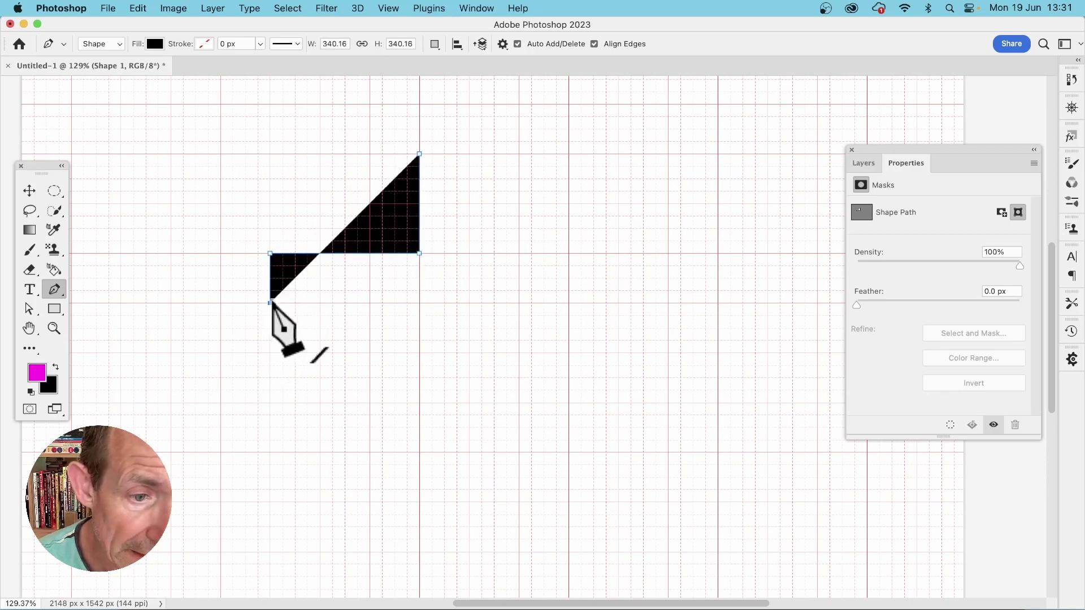
left_click(419, 303)
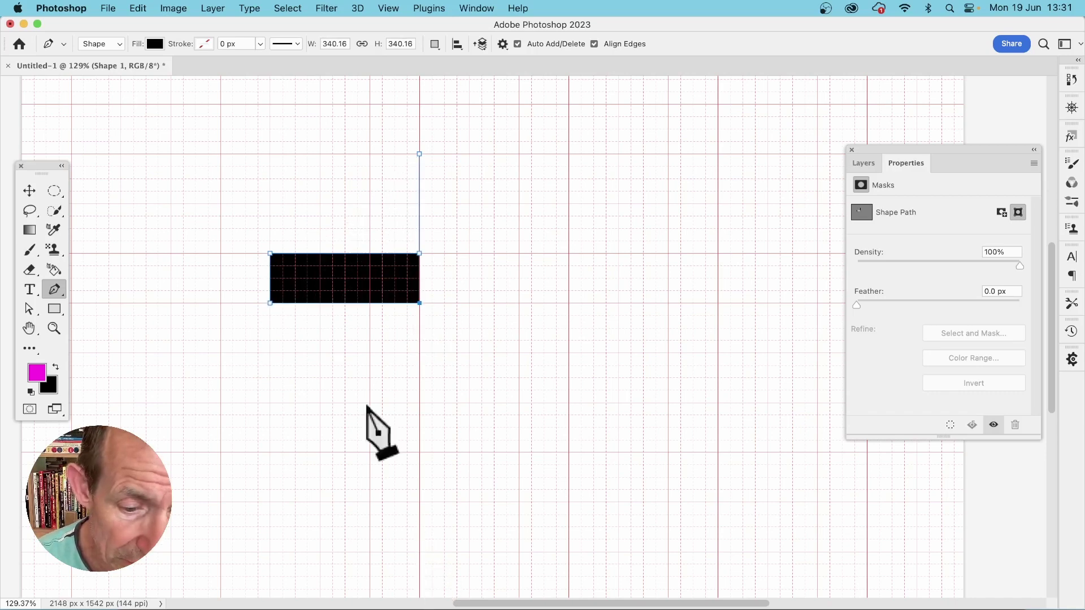
left_click(419, 551)
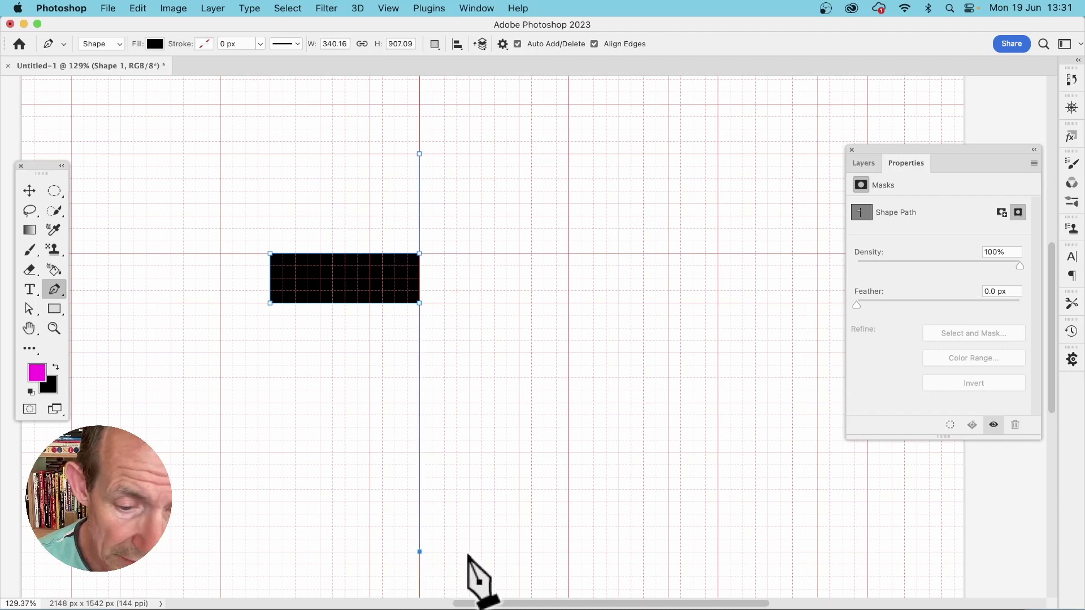
Place the right arm and upper corners, closing the cross outline at its first anchor.
left_click(469, 551)
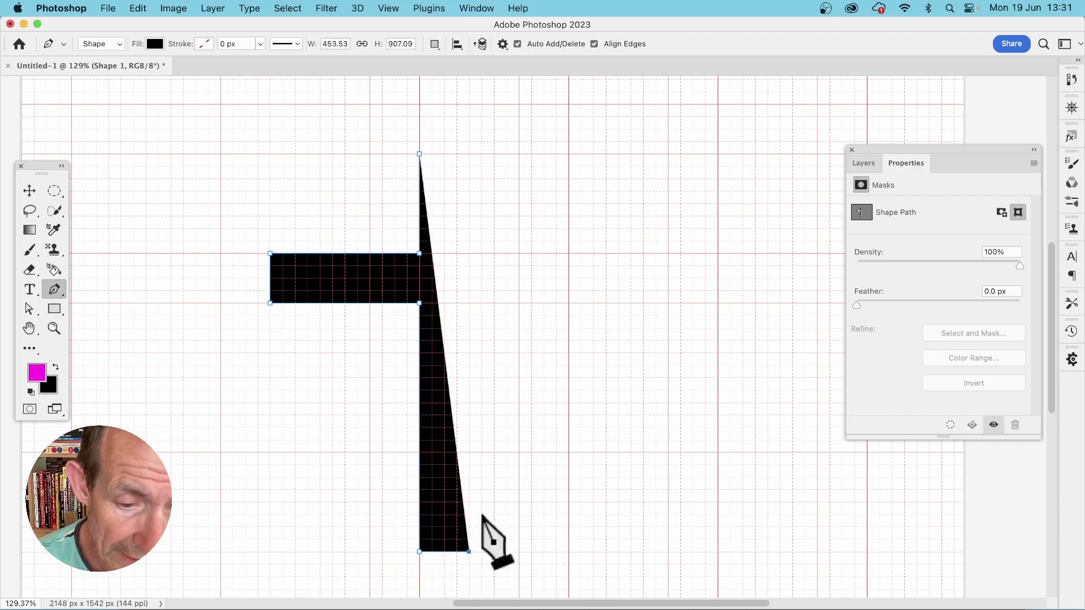
left_click(470, 303)
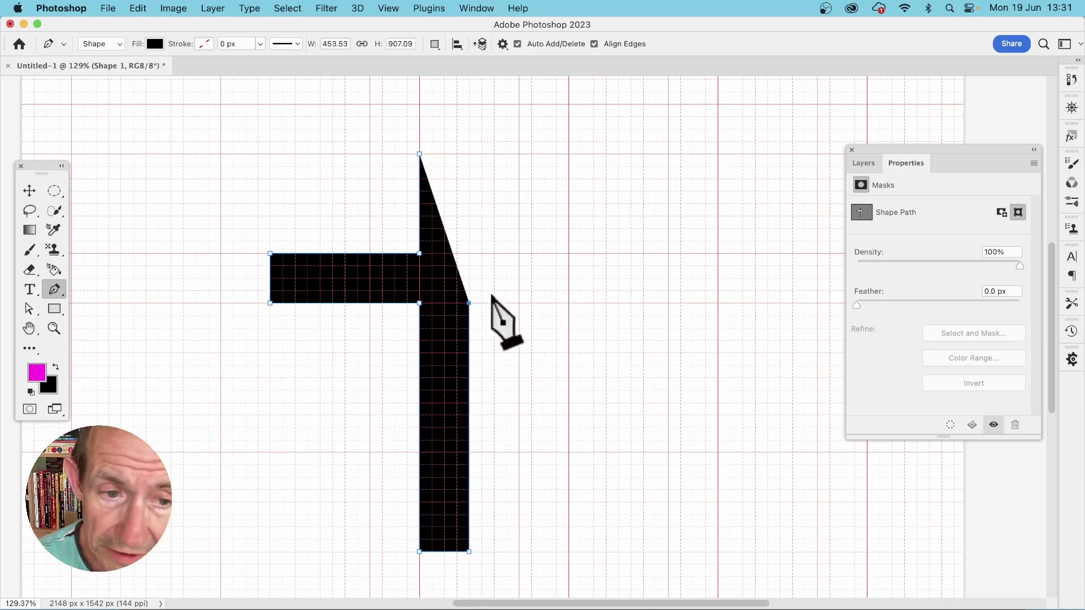
left_click(619, 304)
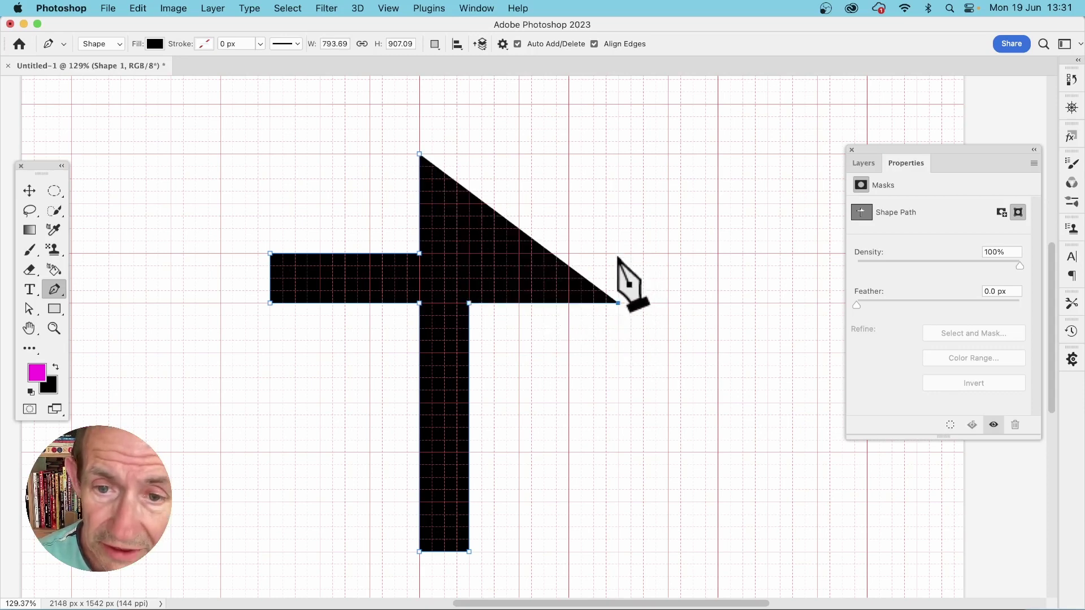
left_click(618, 254)
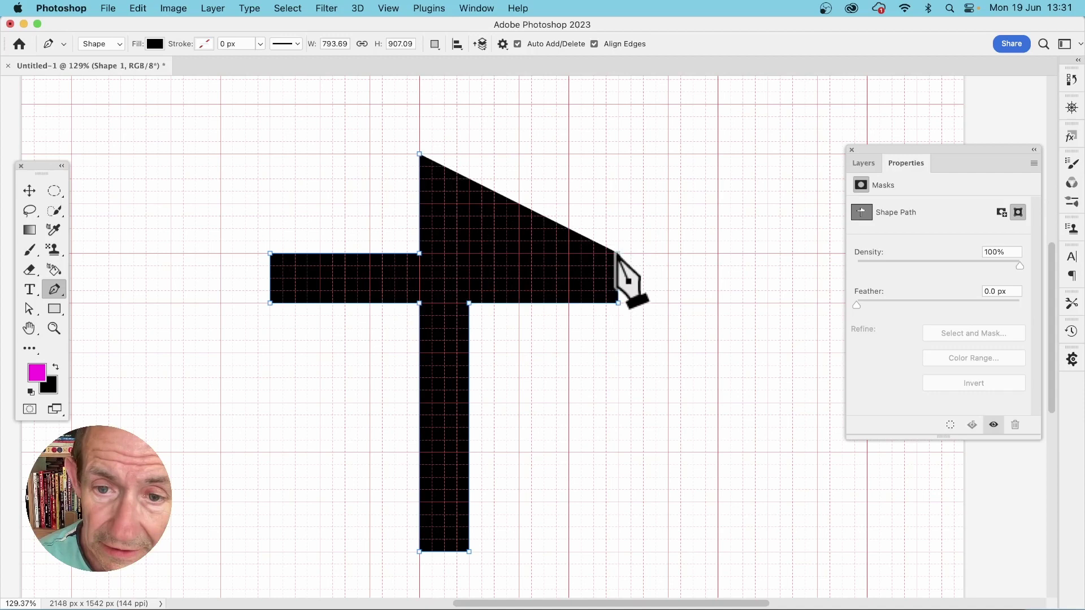
left_click(469, 253)
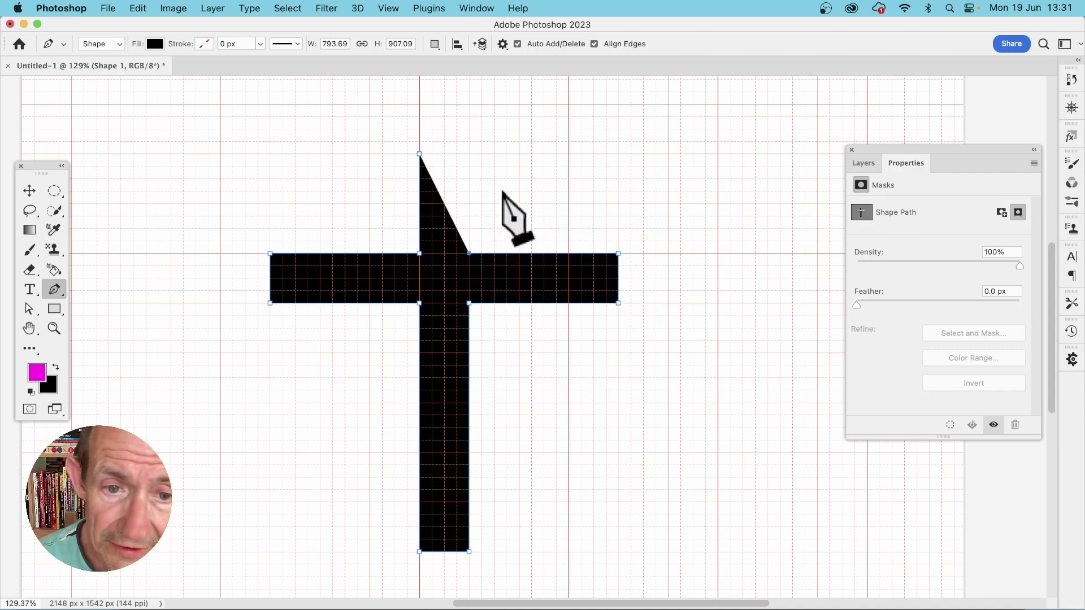
left_click(469, 153)
left_click(420, 154)
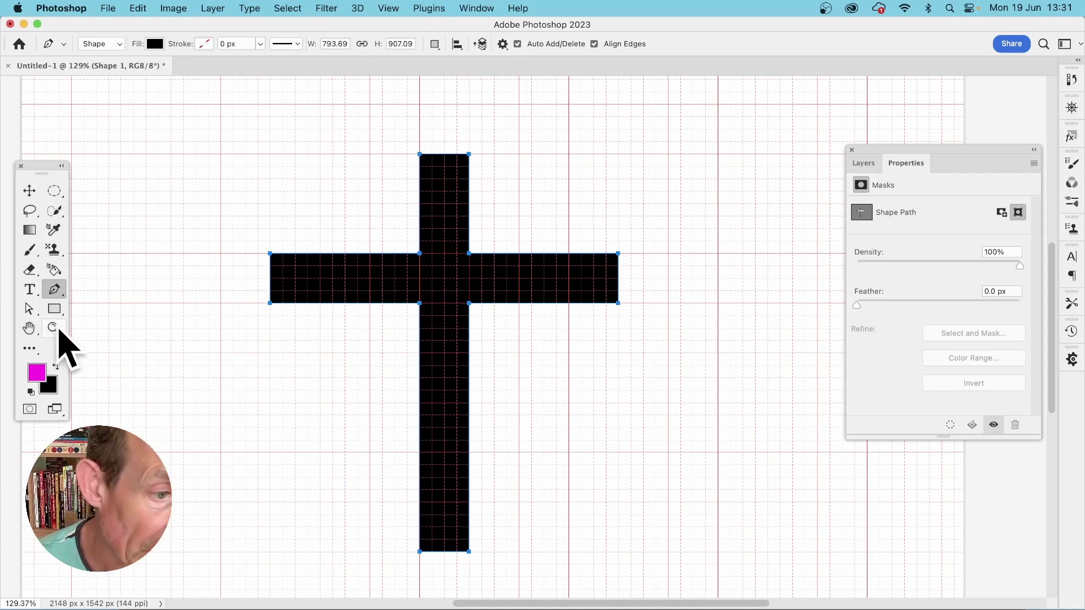
left_click_drag(54, 309, 116, 306)
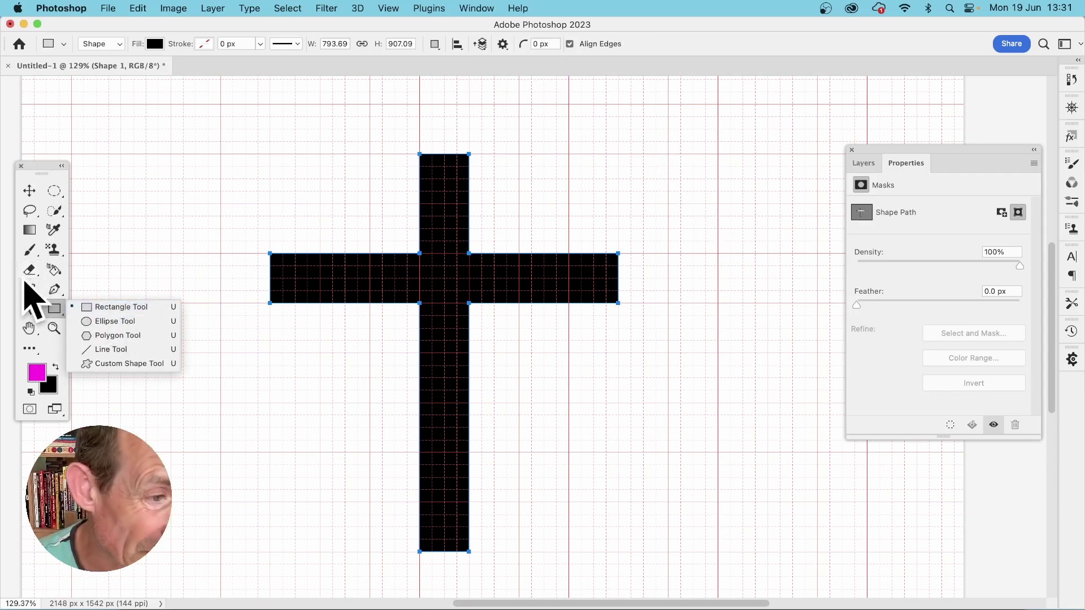
Define the black cross as a custom shape via Edit > Define Custom Shape, keeping the default name.
left_click(46, 180)
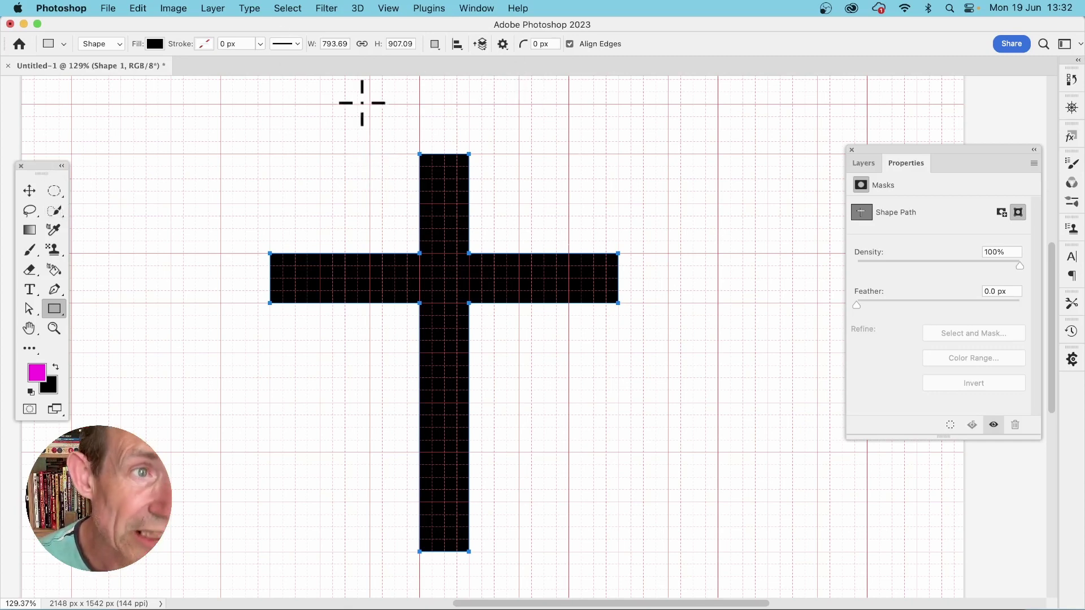
left_click(139, 8)
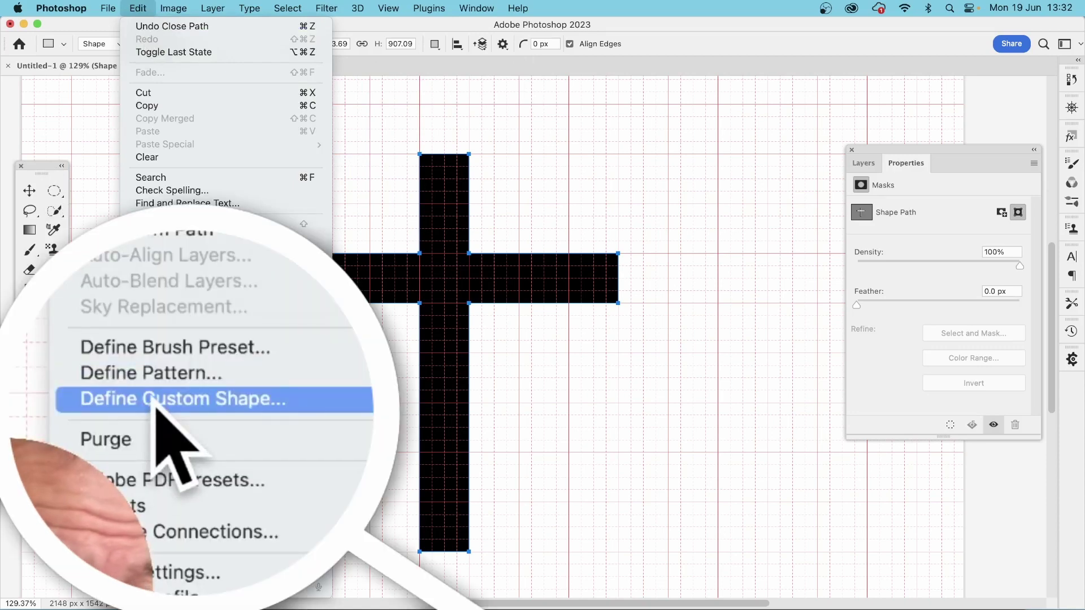
left_click(164, 397)
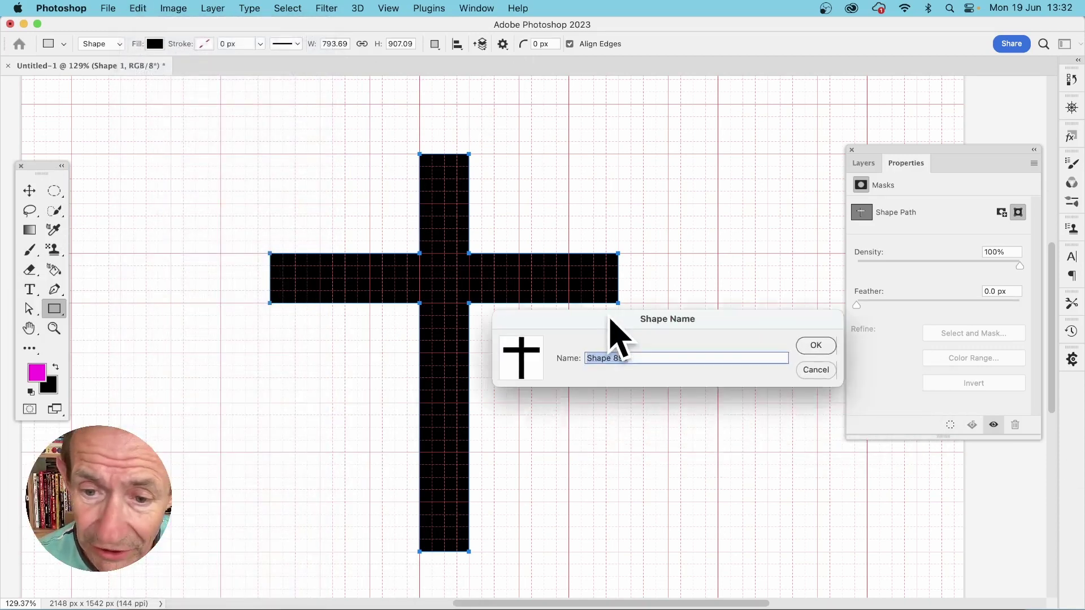
key("Return")
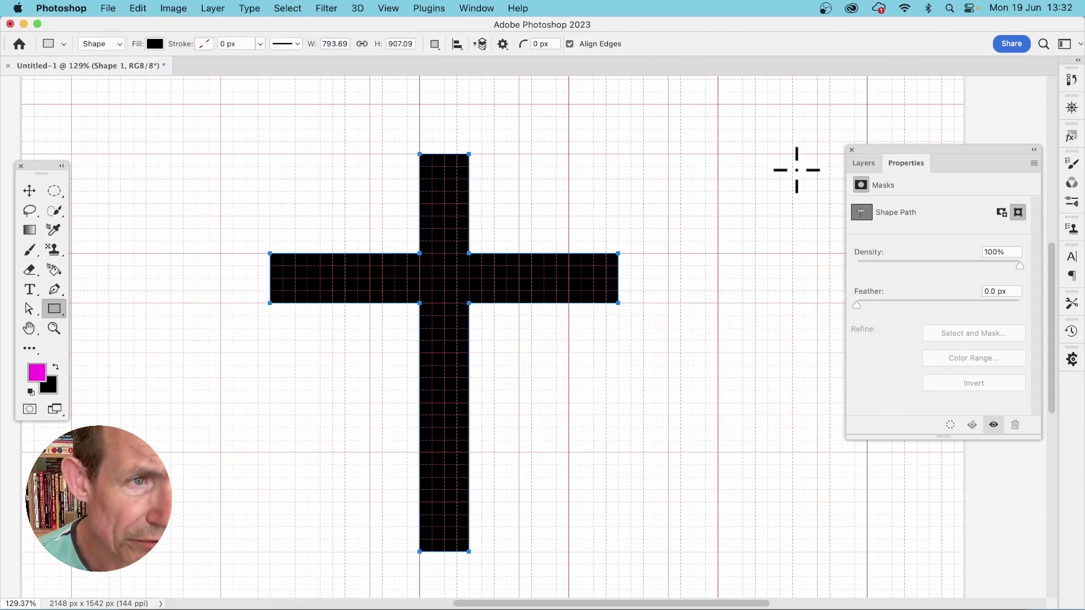
Change the cross's fill to bright green from the recently used colours.
left_click(155, 44)
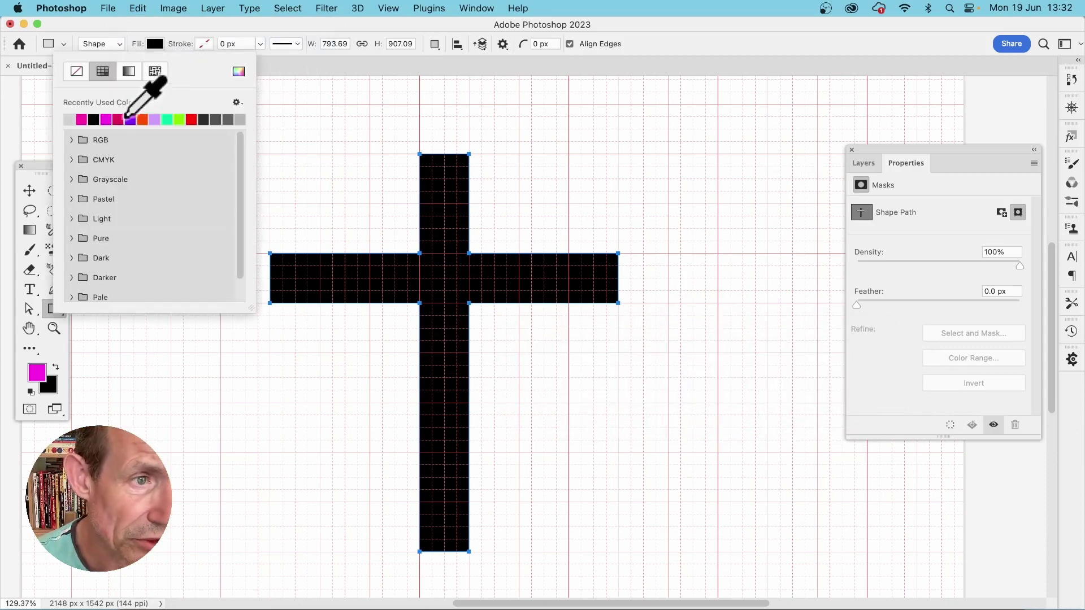
left_click(81, 119)
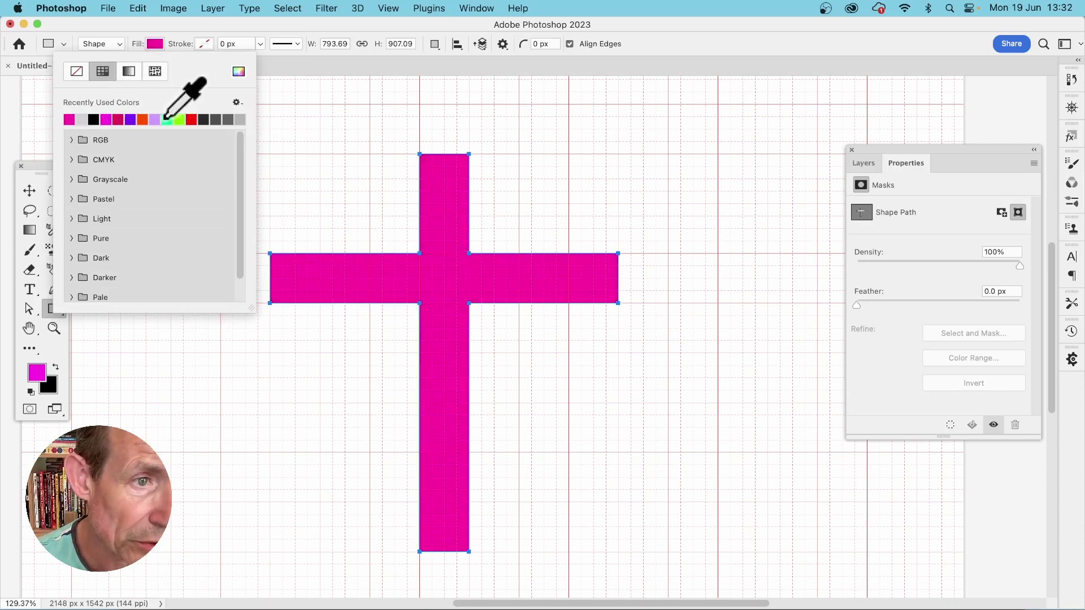
left_click(167, 120)
left_click(317, 29)
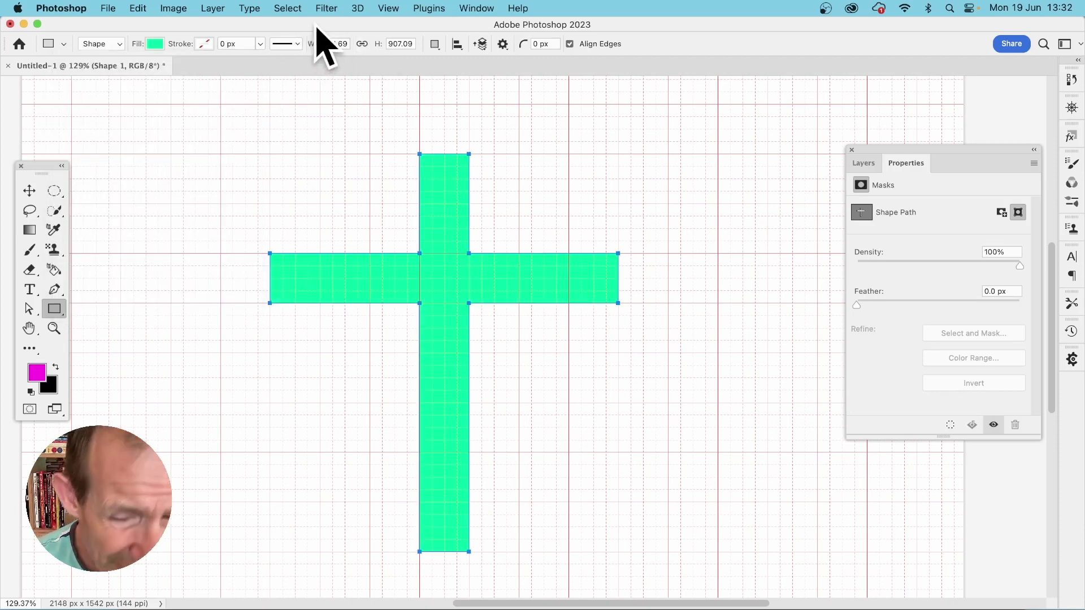
Bring the Layers panel closer to the cross and glance at the fx menu without applying a style.
left_click(864, 162)
left_click_drag(903, 148, 745, 119)
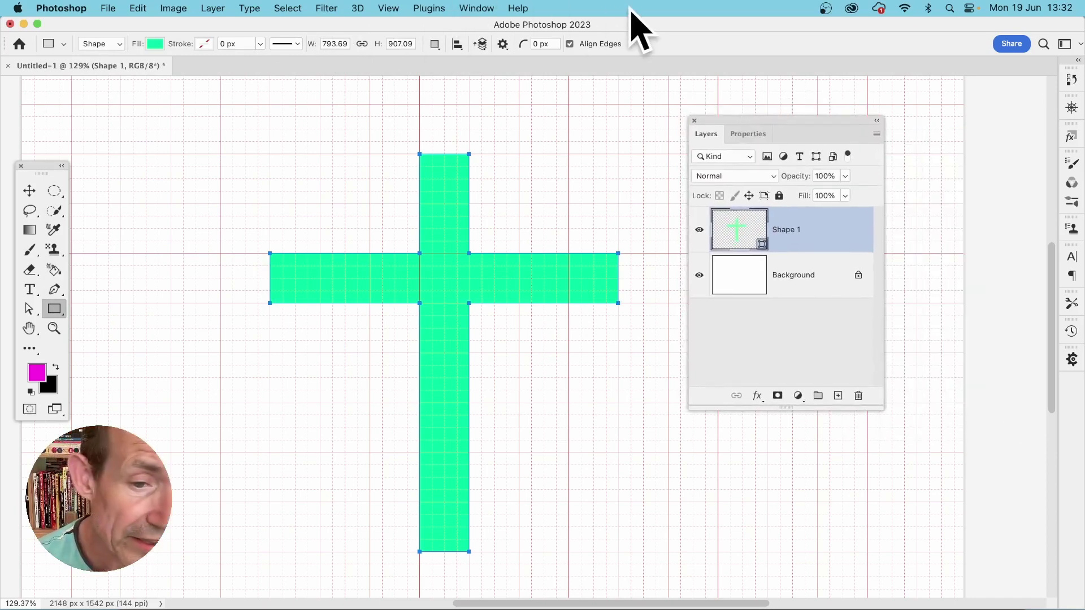
left_click(758, 395)
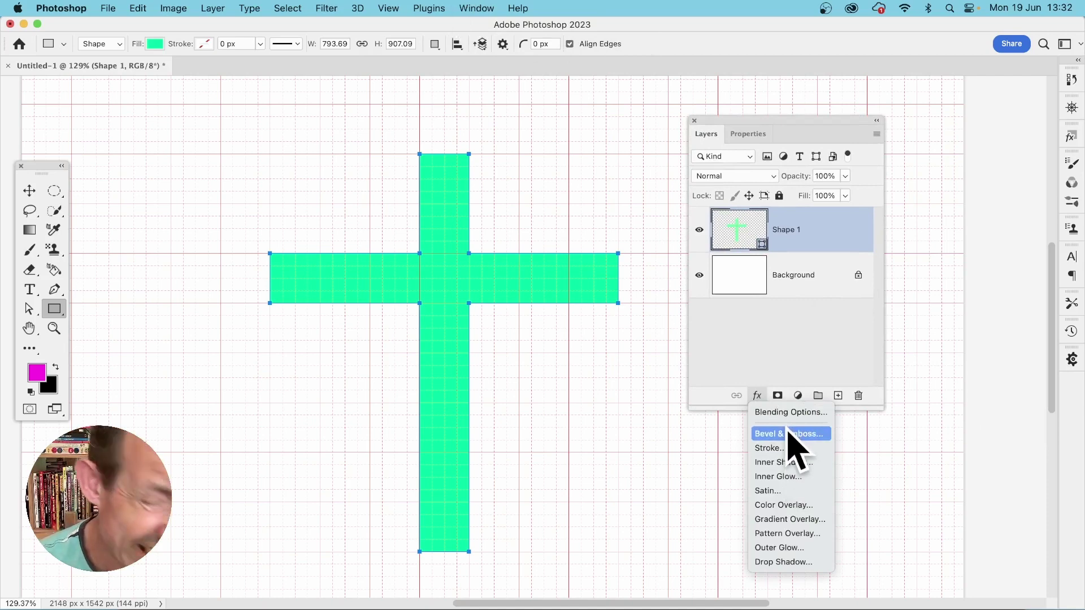
left_click(736, 157)
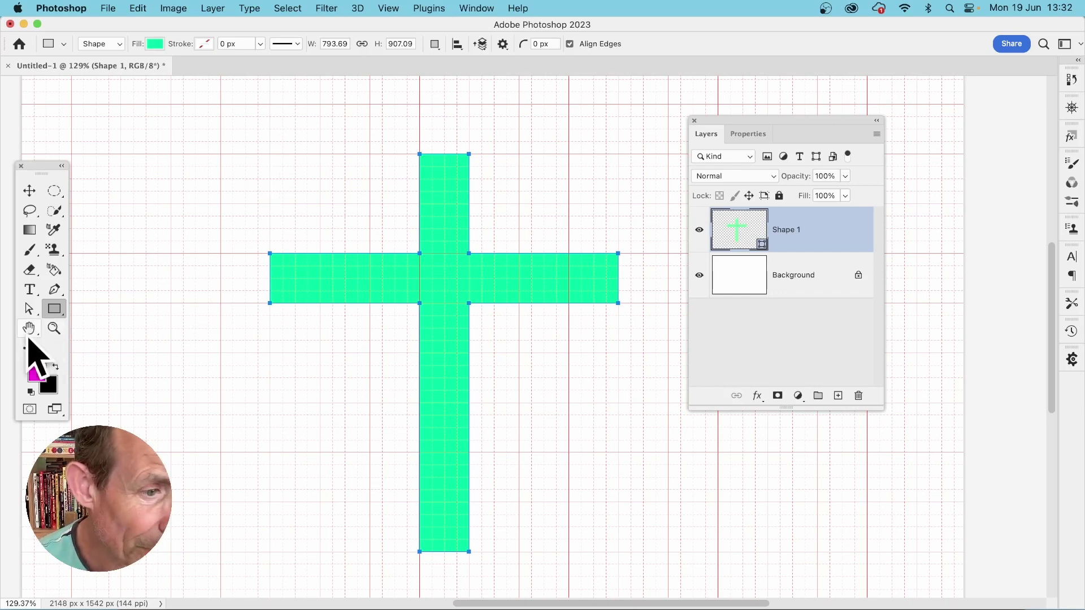
right_click(54, 310)
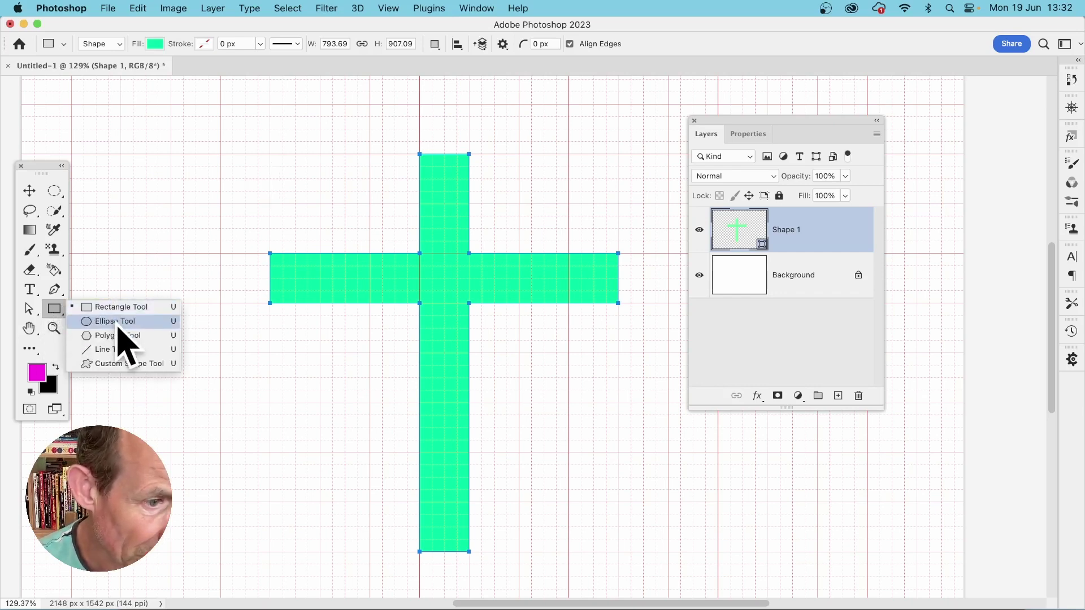
Draw a 397 px green circle over the cross's crossing and nudge it into the centre.
left_click(113, 323)
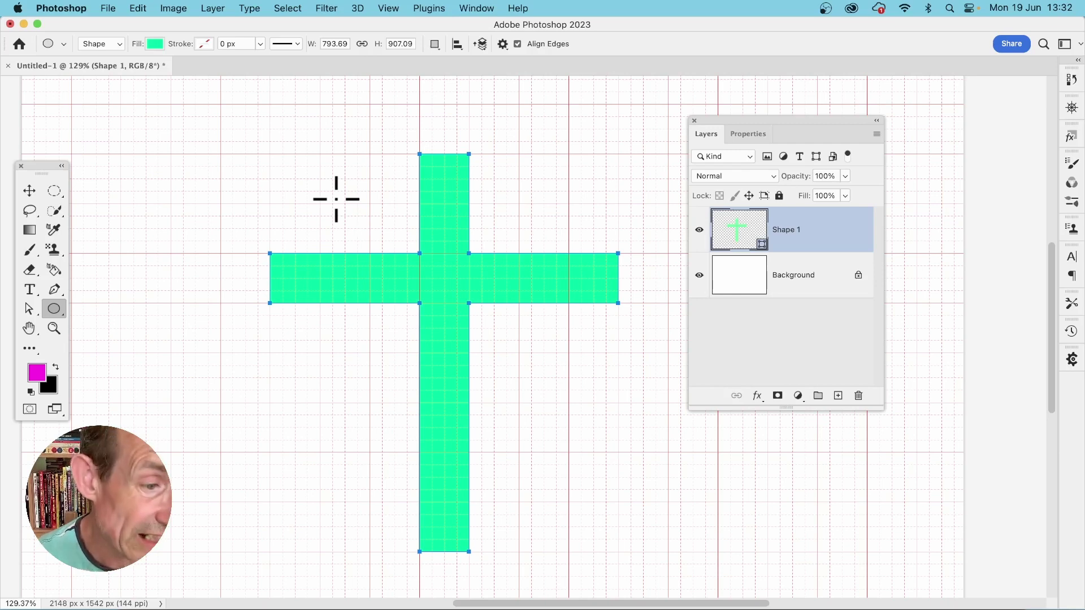
key("Escape")
left_click_drag(344, 191, 520, 407)
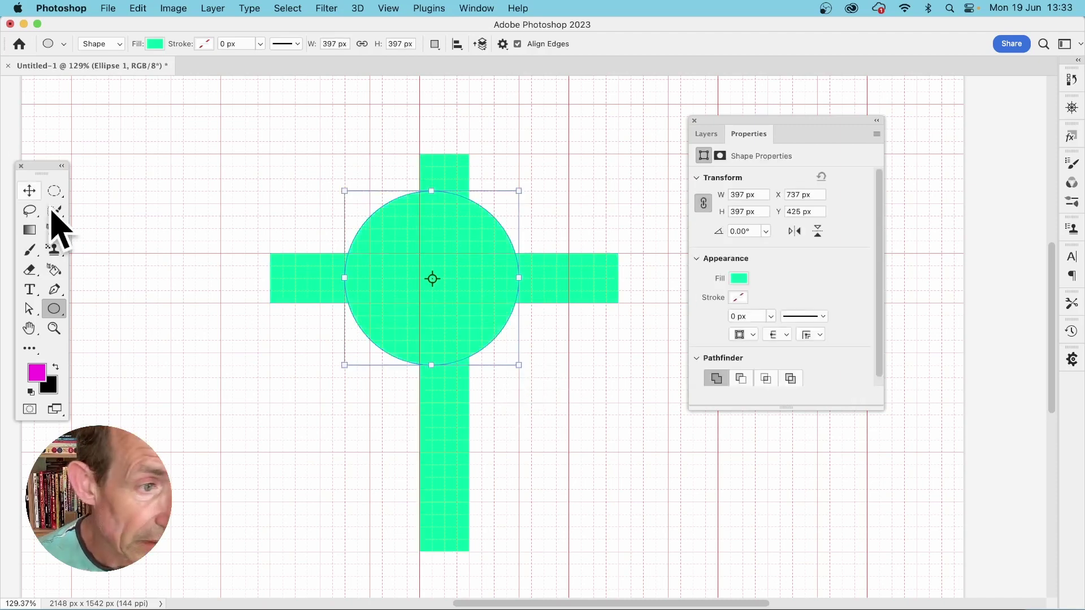
left_click(29, 191)
left_click_drag(436, 229, 448, 233)
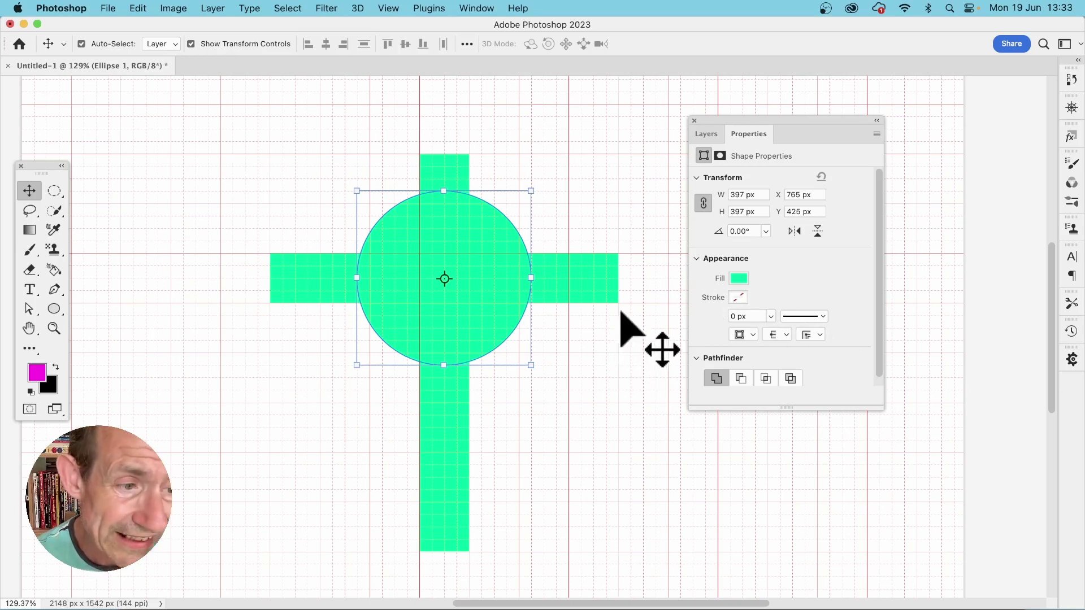
Select the Ellipse 1 and Shape 1 layers and unite them with Layer > Combine Shapes > Unite Shapes.
left_click(708, 134)
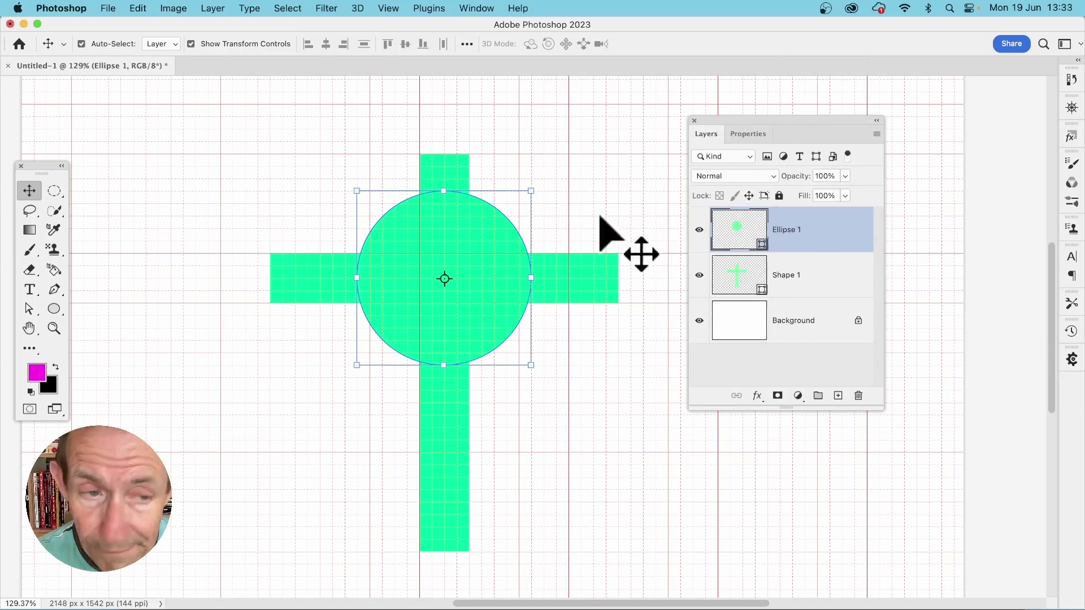
left_click_drag(229, 105, 648, 583)
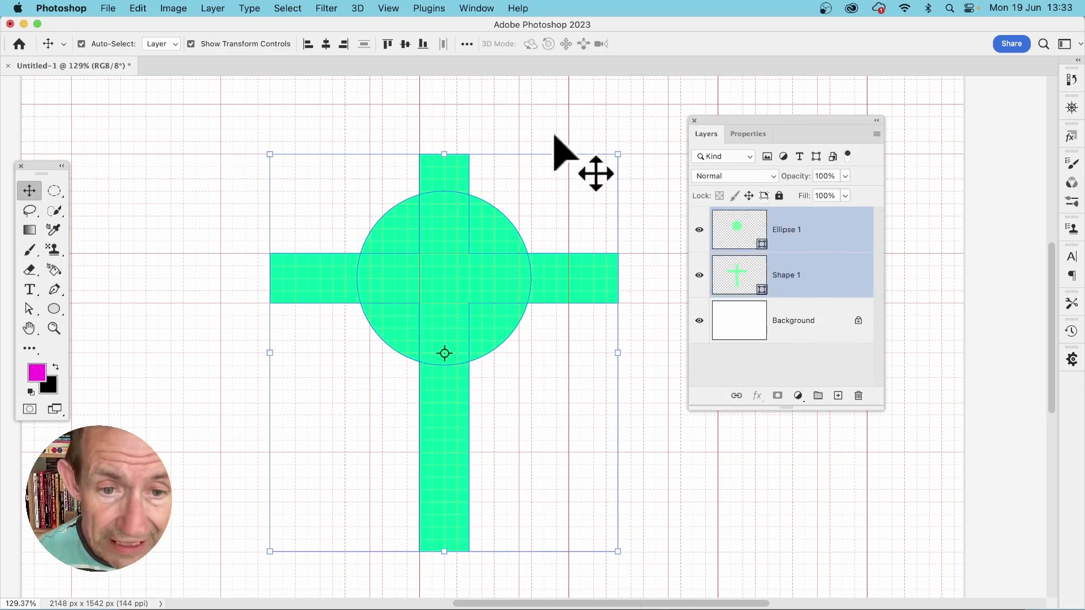
left_click(208, 8)
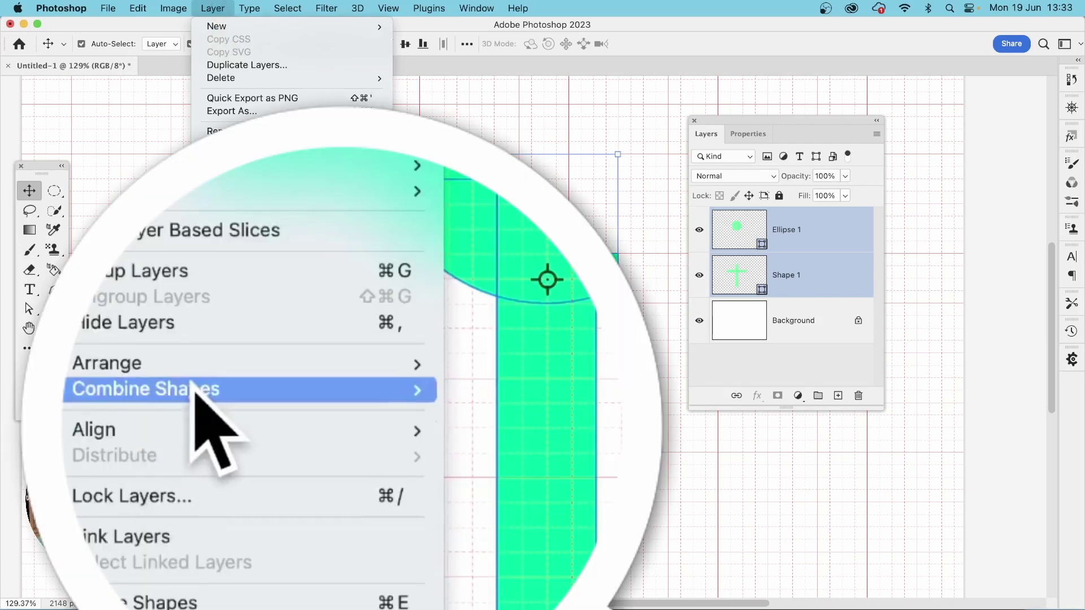
mouse_move(243, 408)
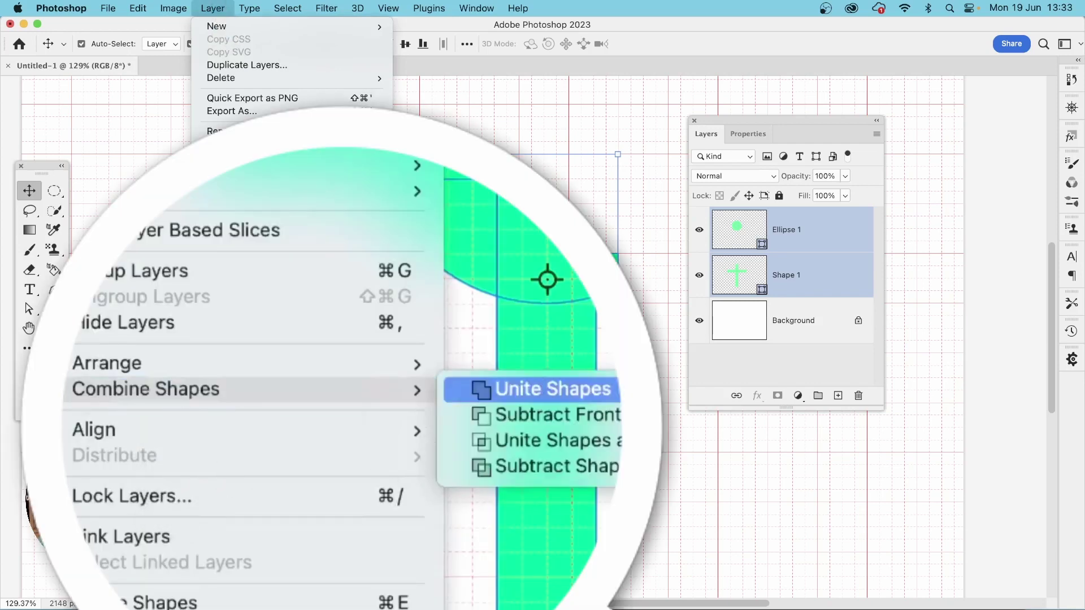
left_click(433, 386)
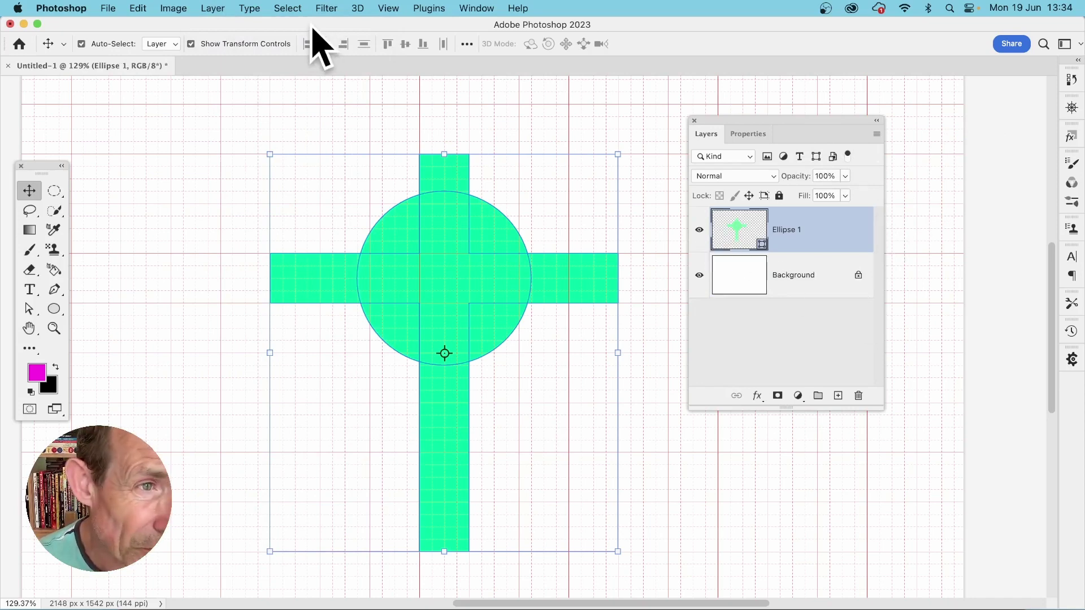
Save the combined cross-and-circle as another custom shape.
left_click(146, 9)
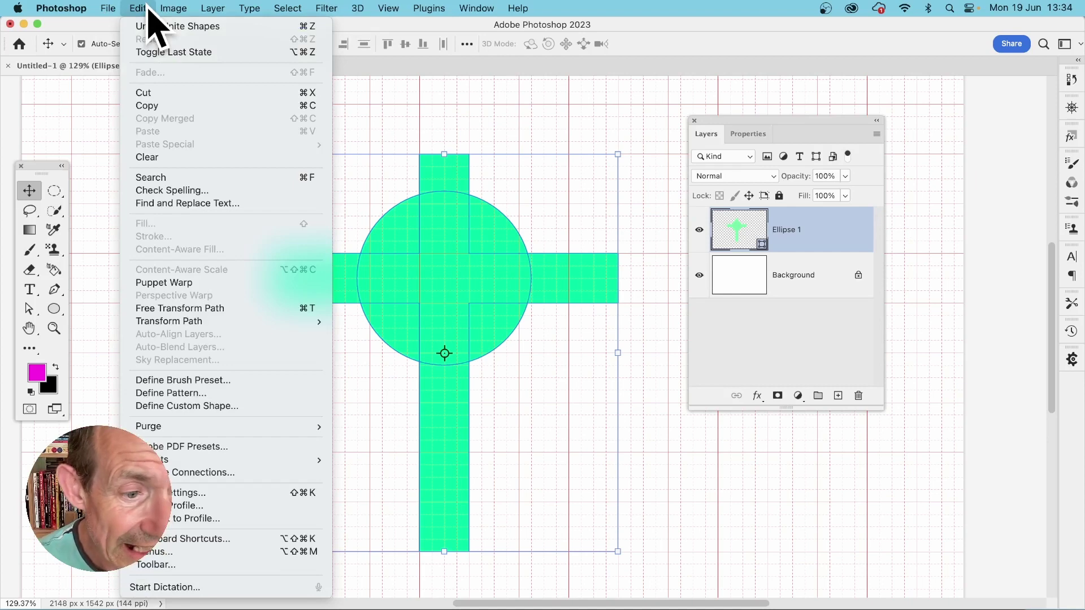
left_click(202, 406)
left_click(853, 363)
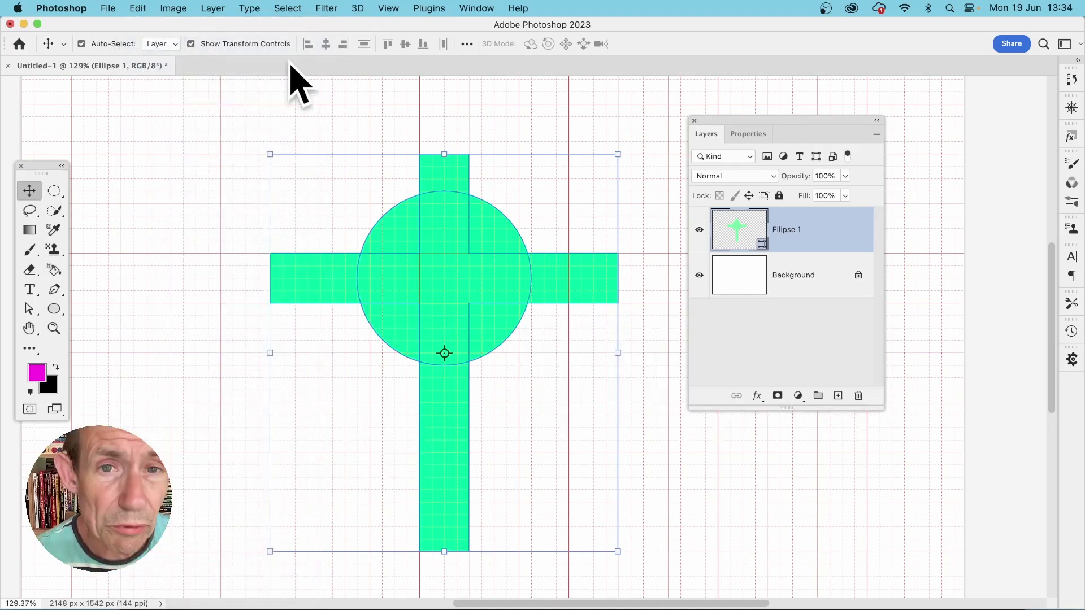
Fuse the circle and cross paths into one outline with Merge Shape Components.
left_click(29, 308)
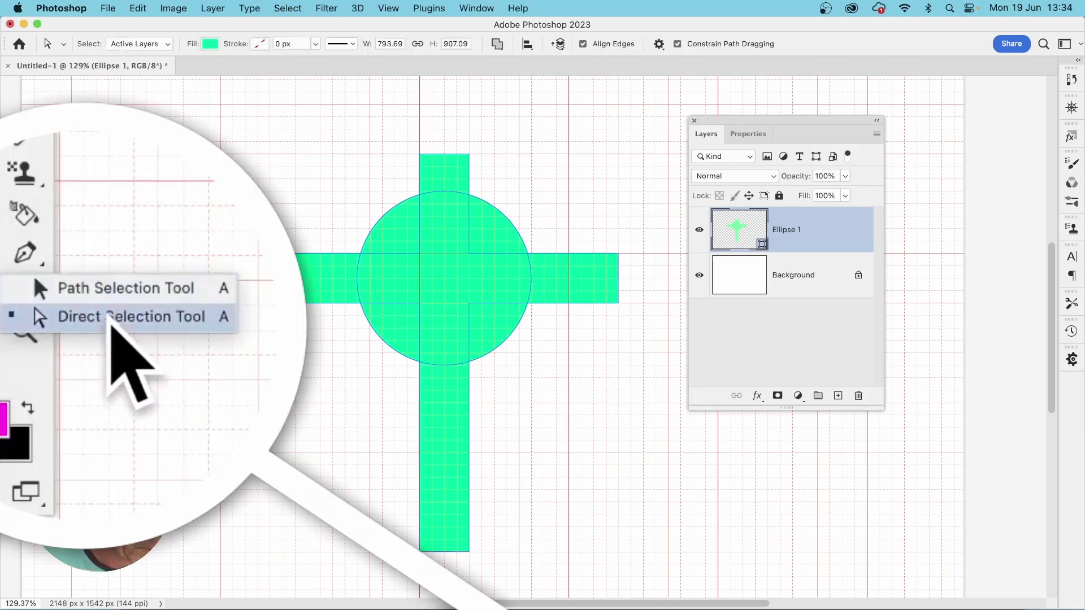
left_click(97, 325)
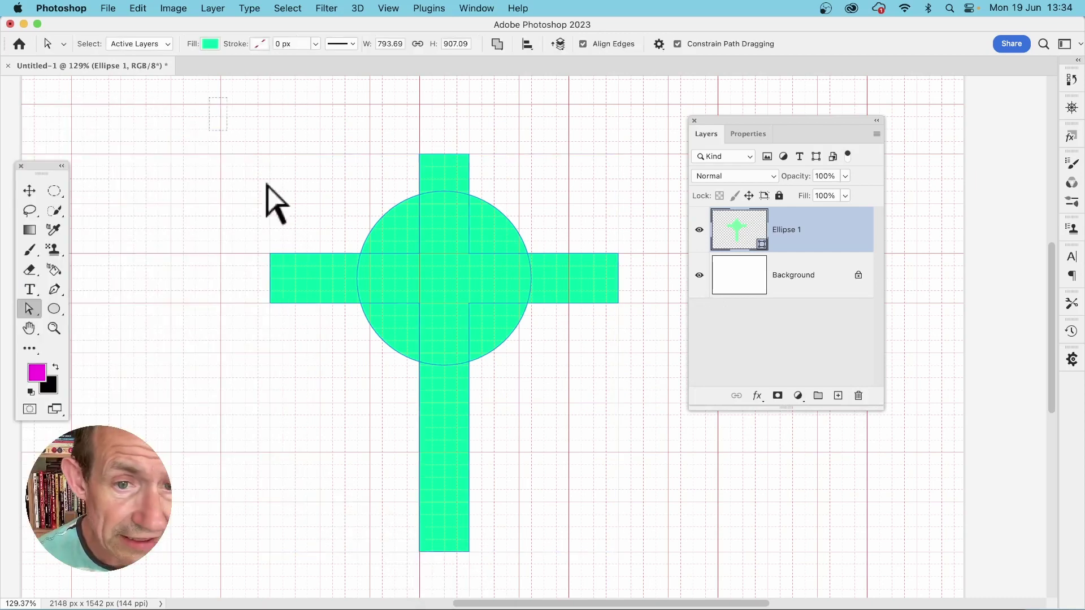
scroll(650, 554, "down", 1)
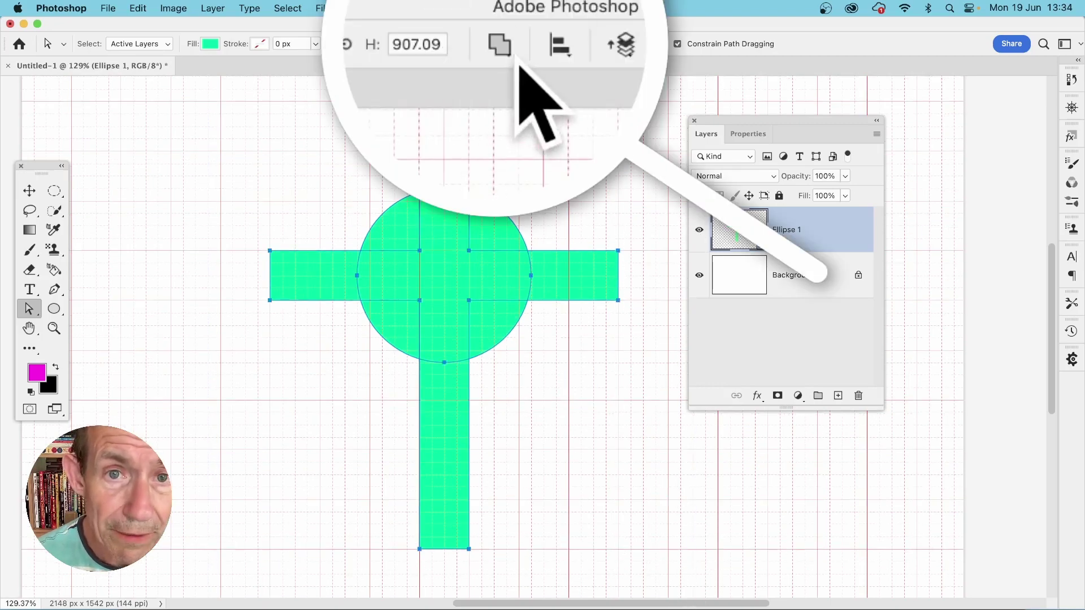
left_click(500, 45)
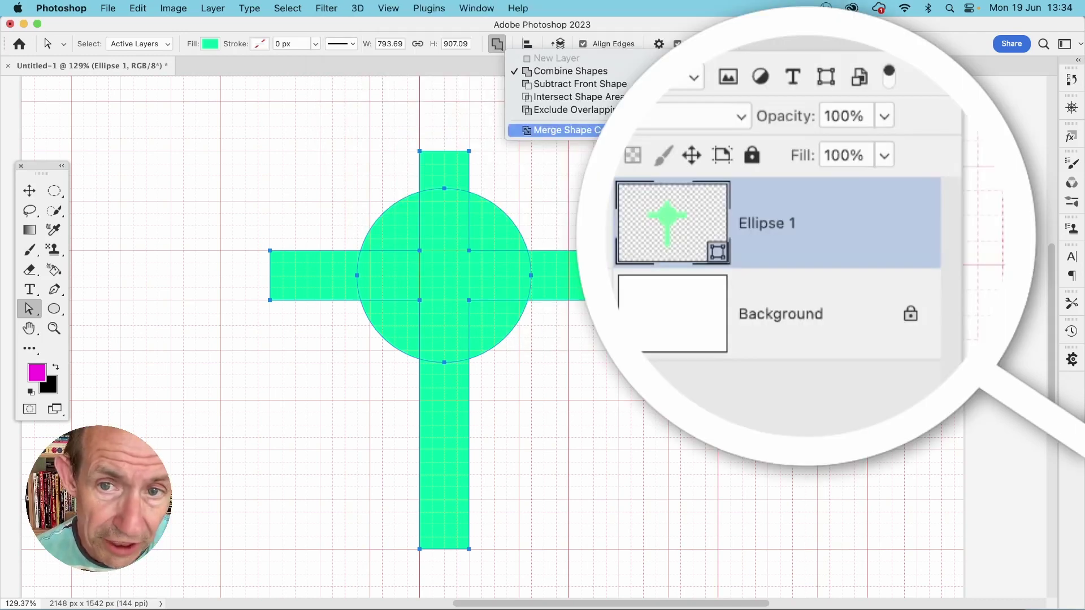
left_click(565, 130)
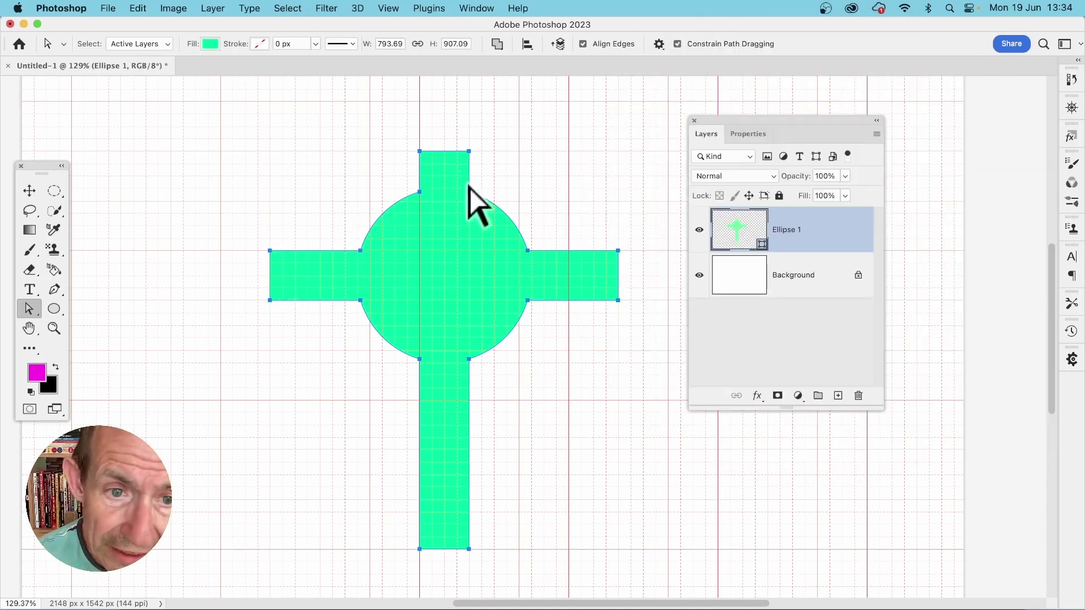
With the Direct Selection Tool, select the anchors on the ring's upper, left, lower and right arcs.
left_click(29, 309)
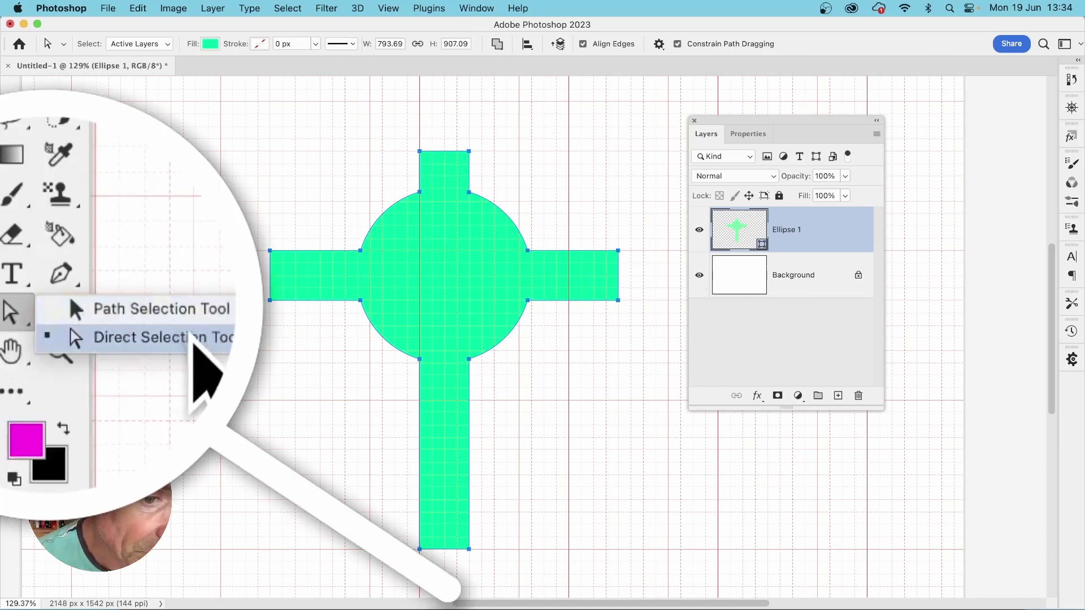
left_click(120, 326)
left_click(354, 189)
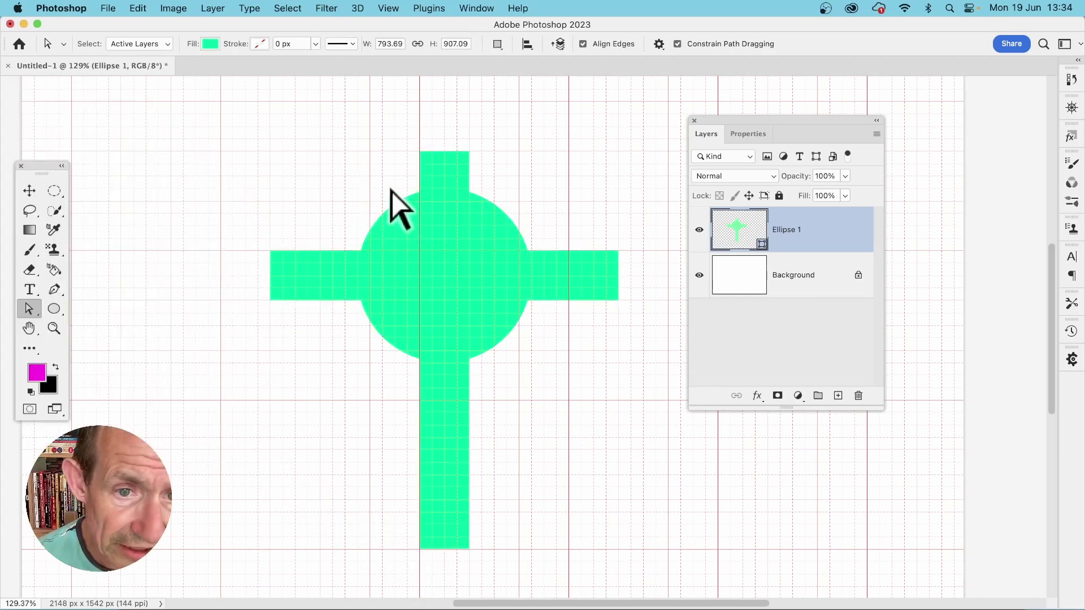
left_click(412, 202)
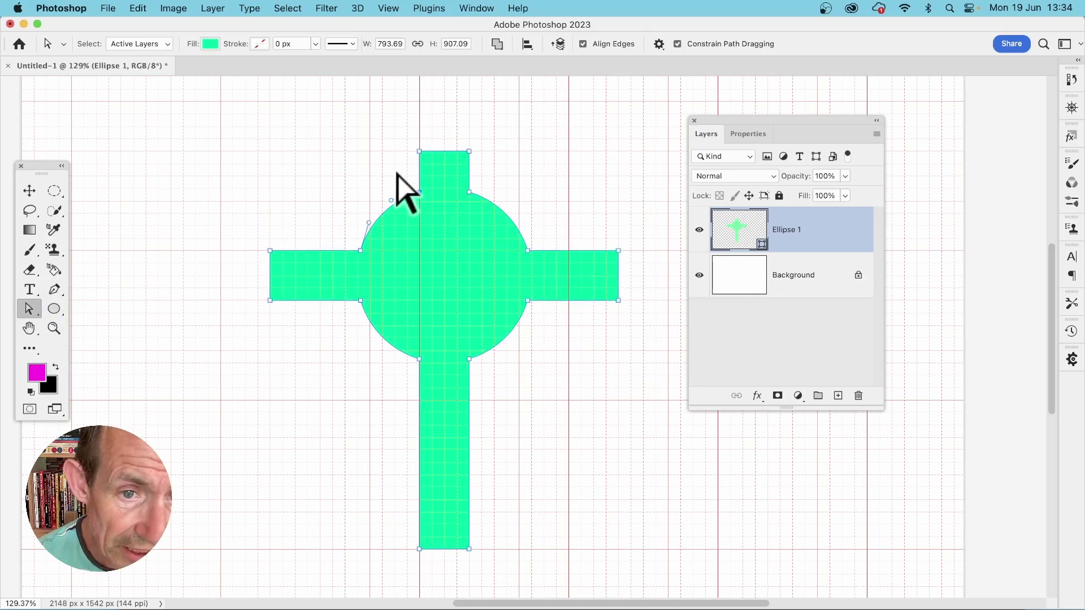
left_click_drag(399, 180, 438, 211)
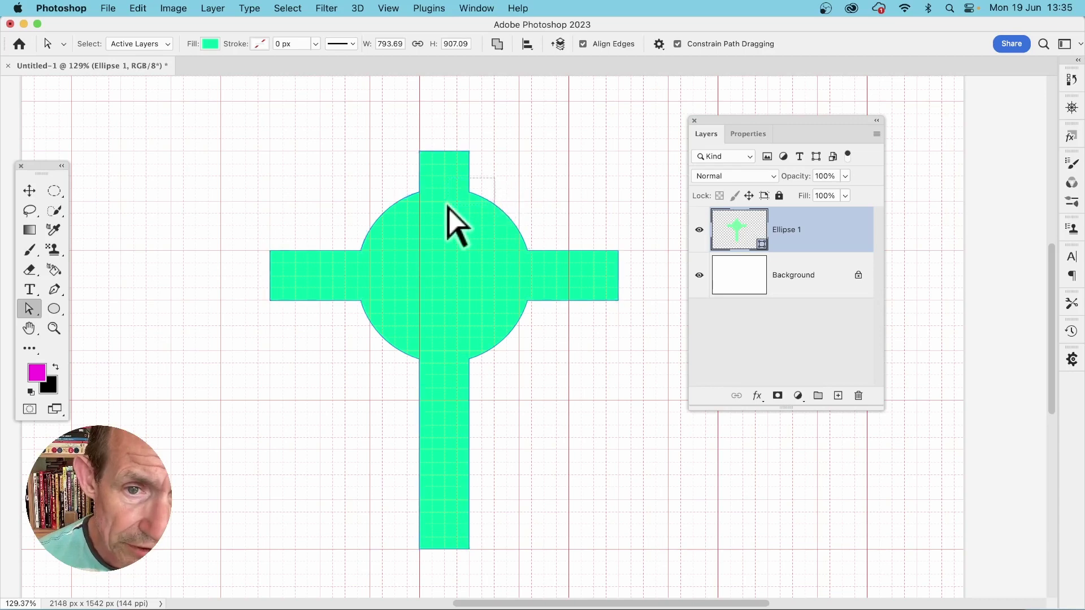
left_click(469, 192, "shift")
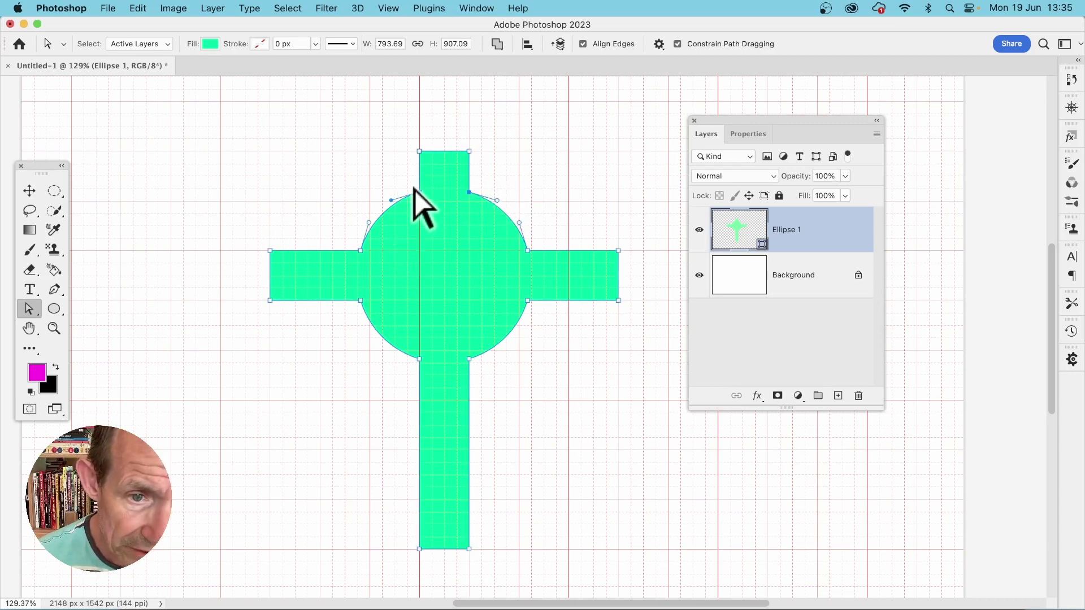
left_click(361, 250, "shift")
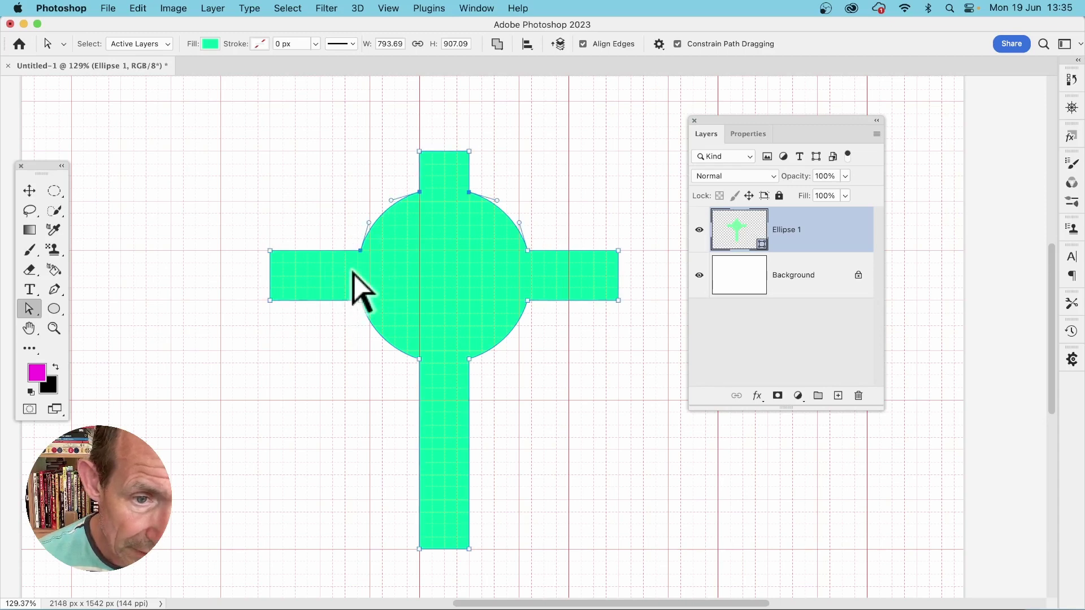
left_click(360, 301, "shift")
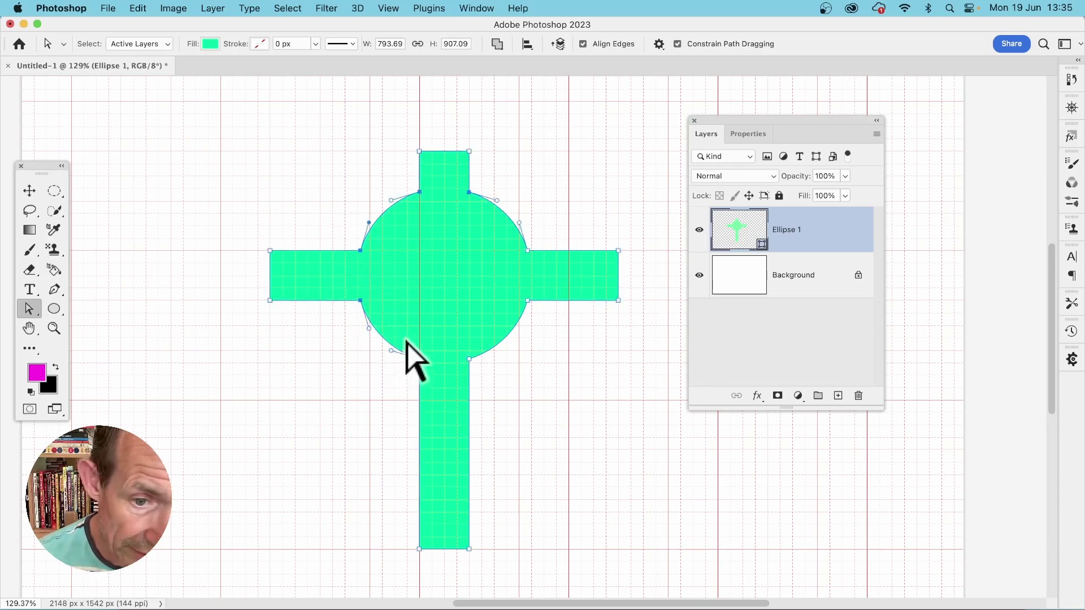
left_click_drag(441, 335, 432, 299)
left_click_drag(509, 289, 506, 256)
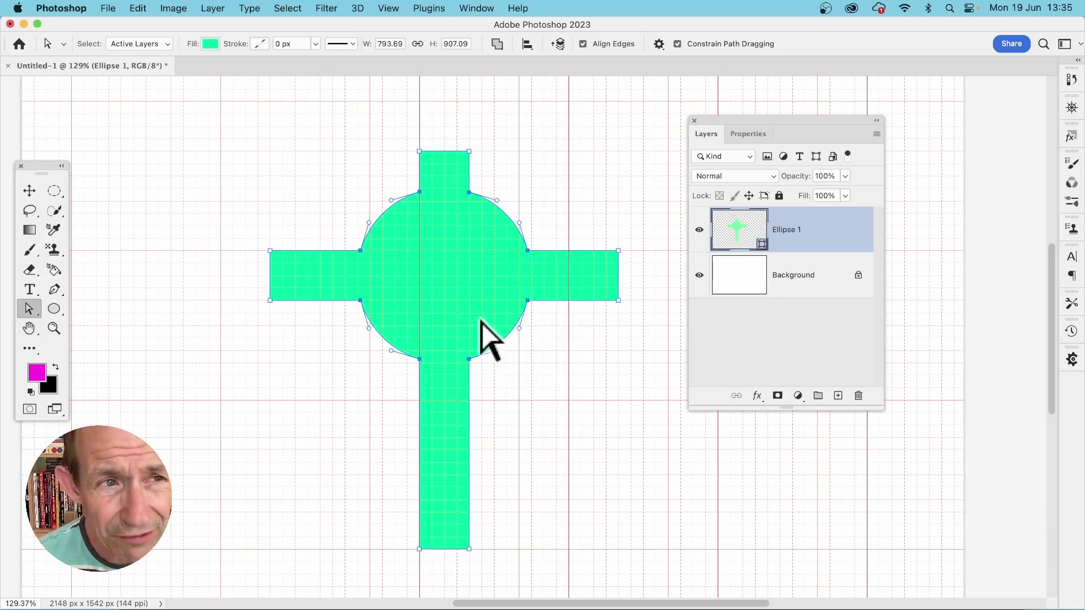
left_click(136, 8)
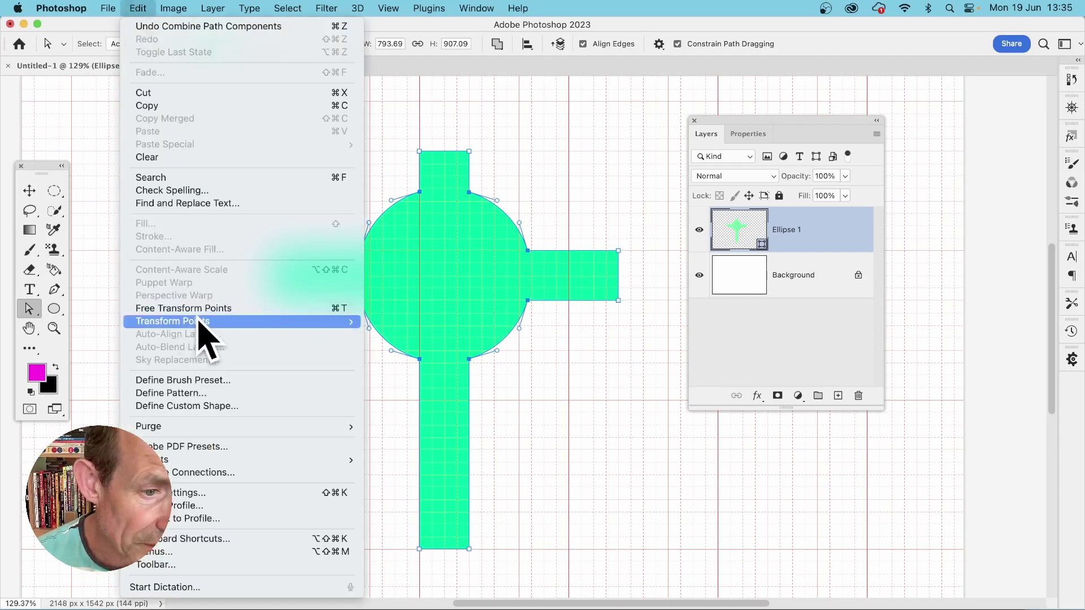
mouse_move(192, 322)
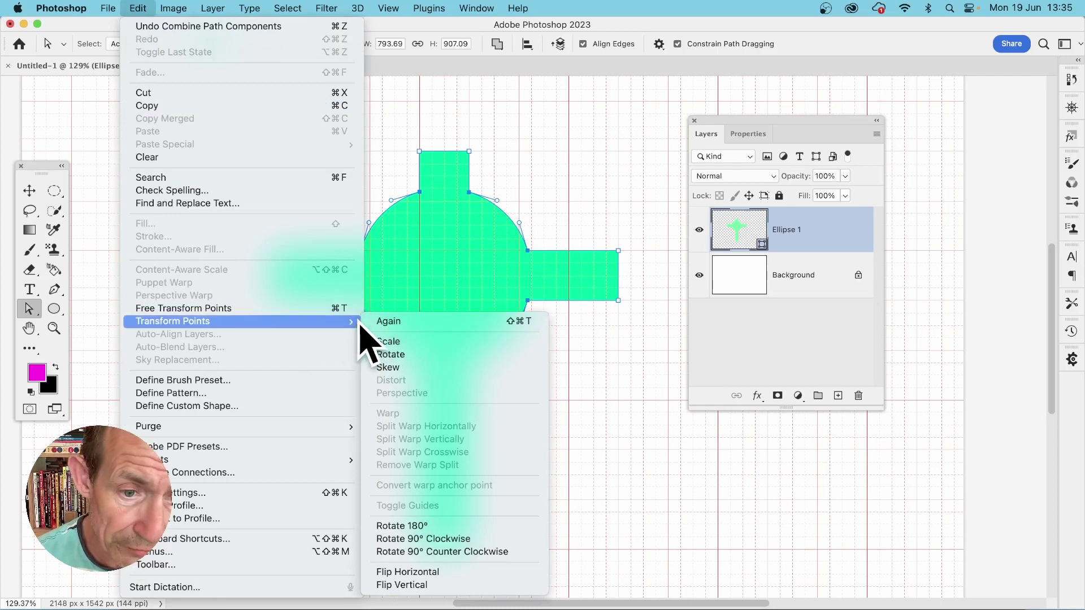
left_click(417, 342)
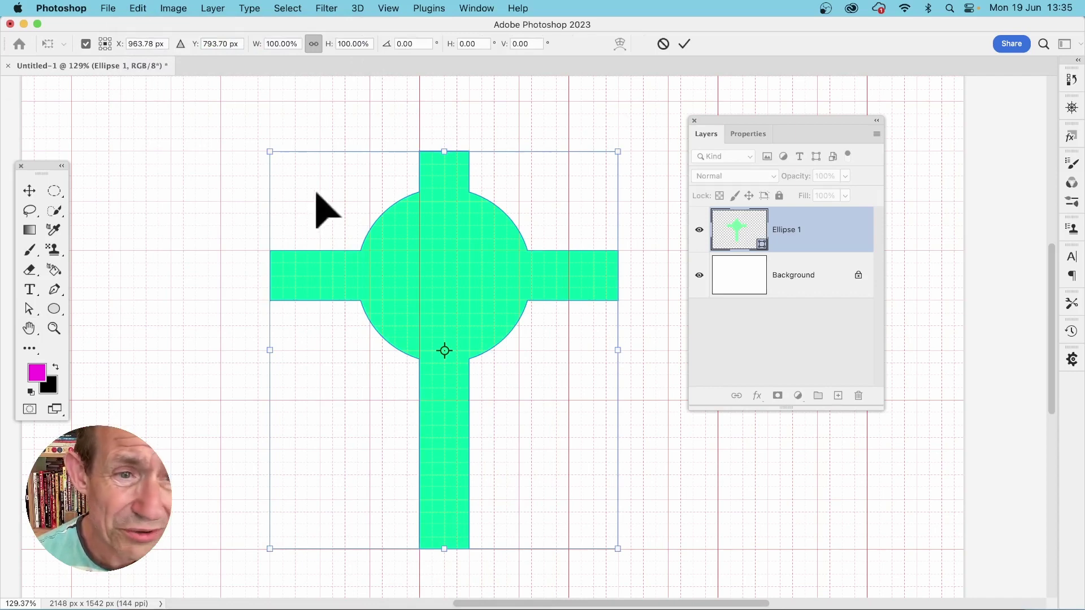
left_click_drag(269, 152, 232, 107)
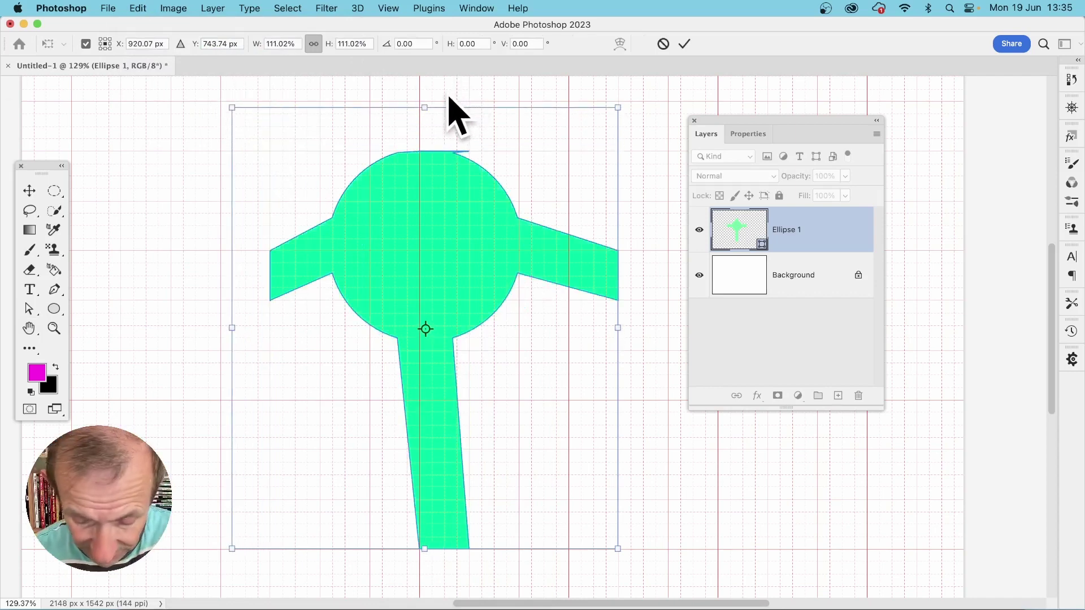
key("super+z")
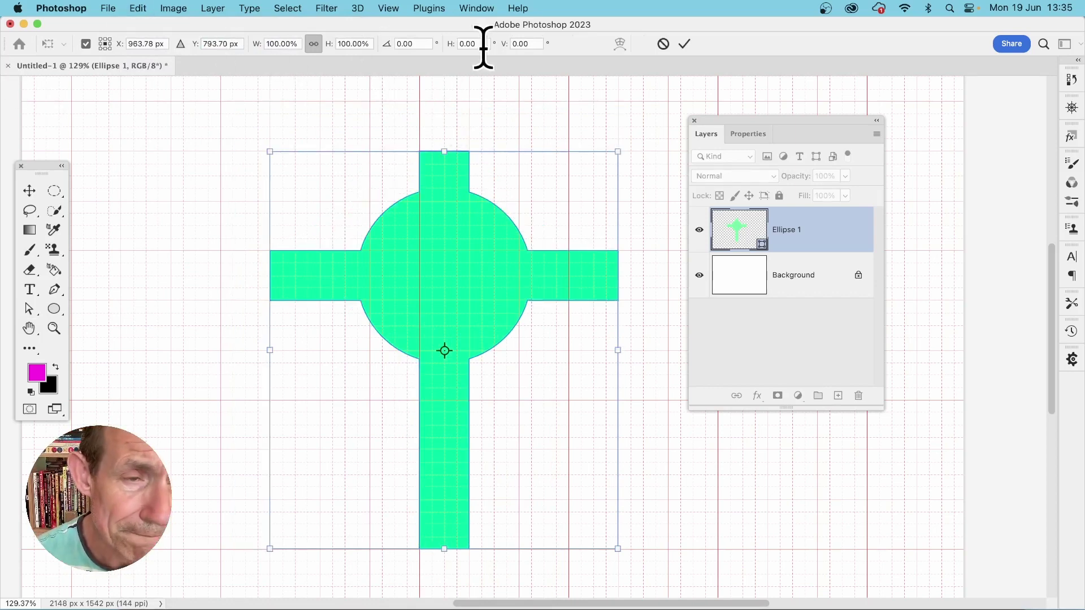
left_click(267, 44)
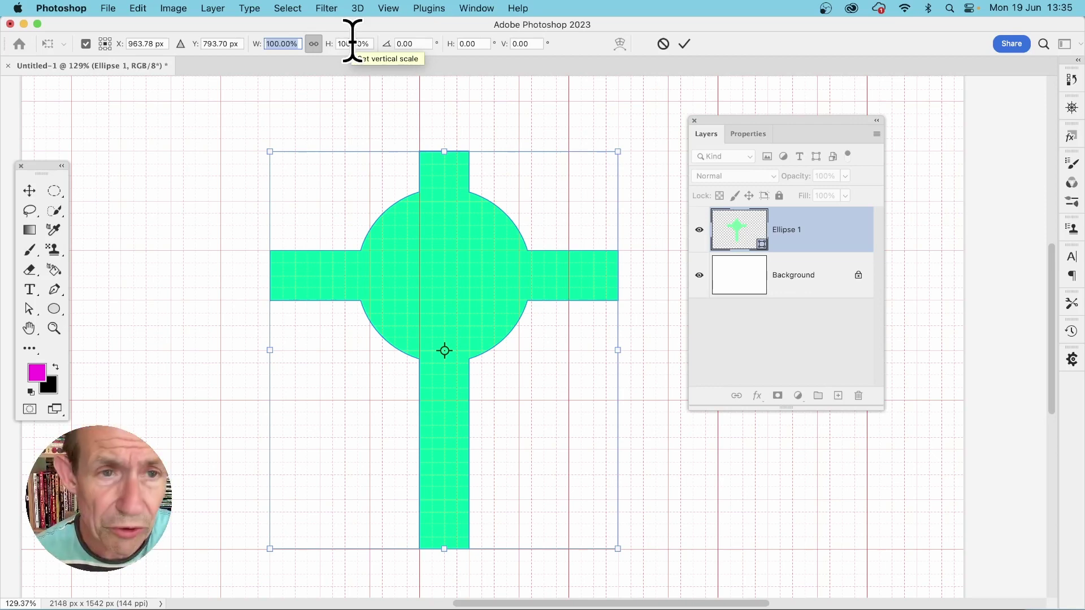
type("200")
key("Tab")
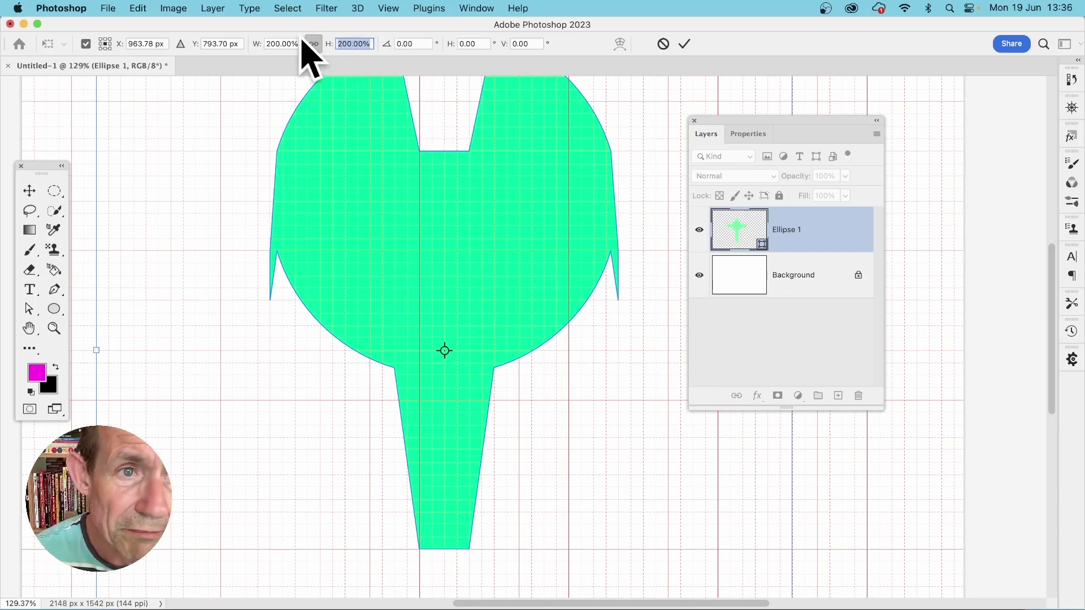
left_click_drag(298, 46, 248, 44)
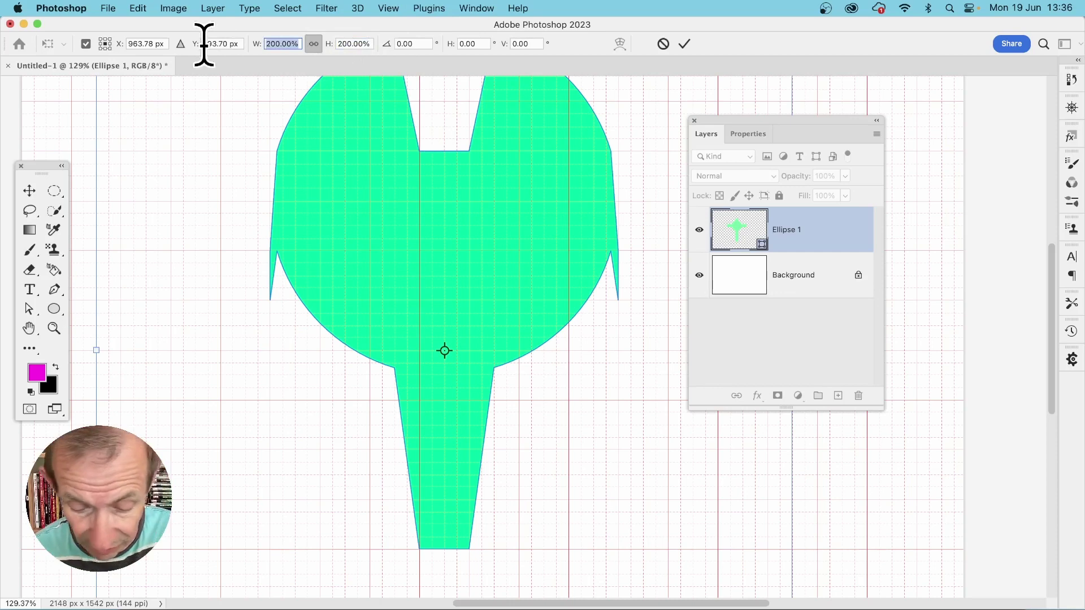
type("40")
key("Tab")
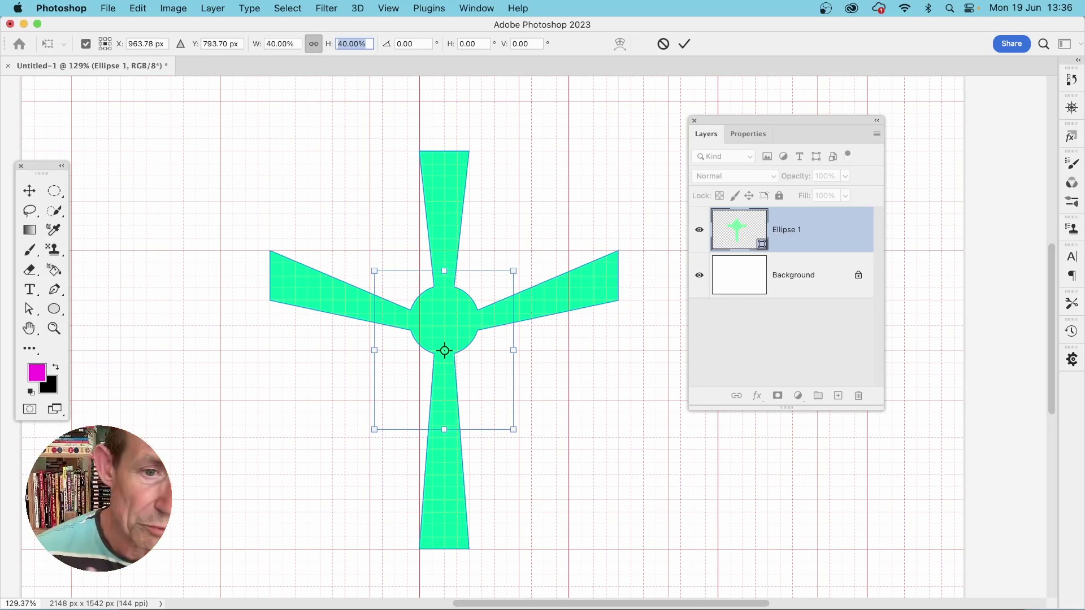
left_click(686, 44)
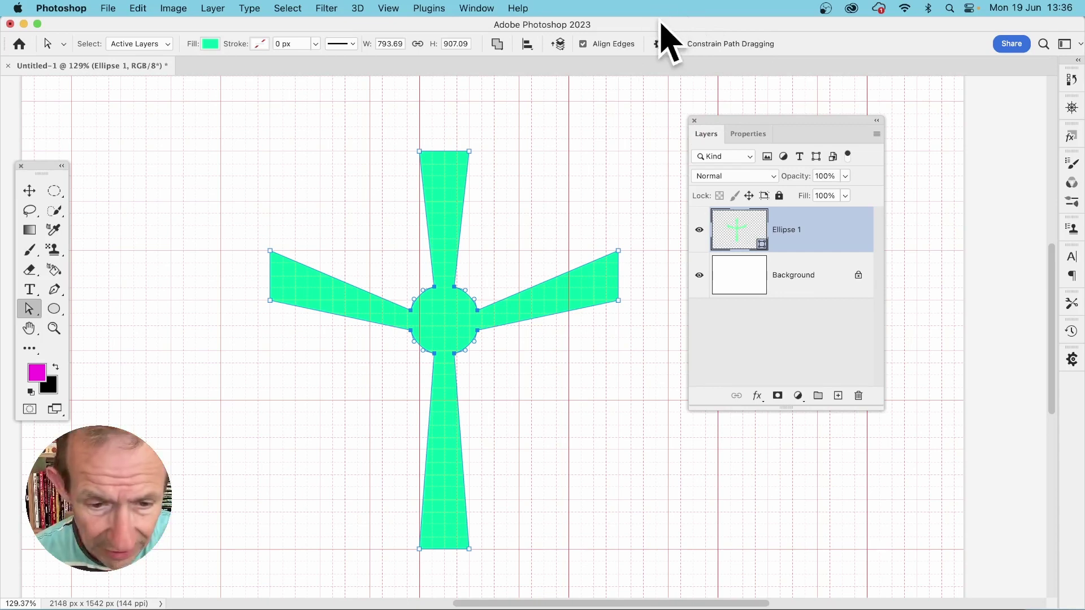
key("super+z")
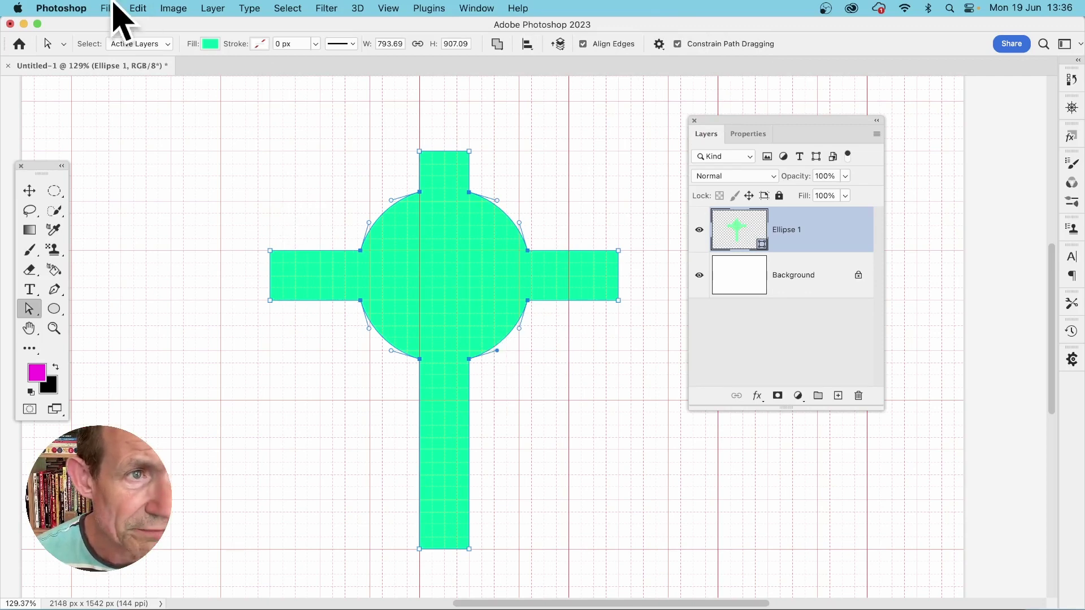
Rotate the selected ring anchors by 10° using Transform Points > Rotate and commit it.
left_click(138, 8)
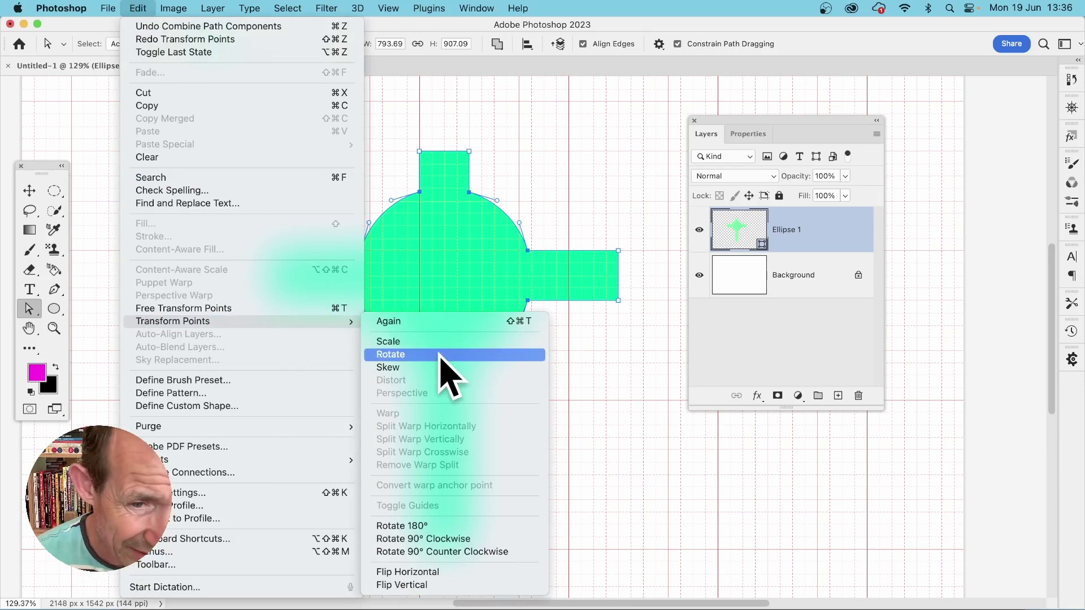
left_click(440, 354)
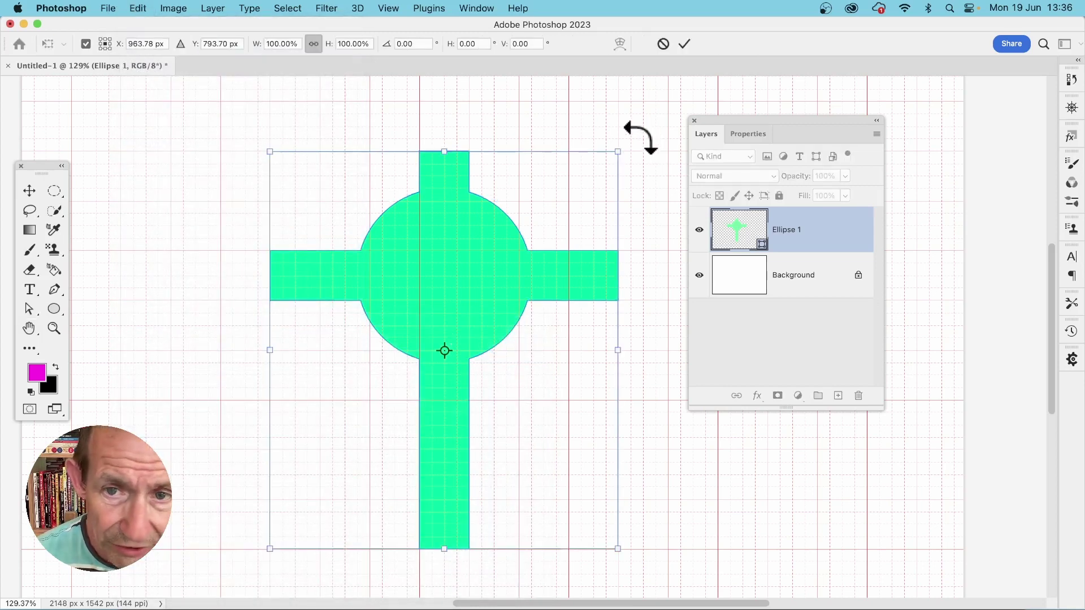
left_click_drag(627, 138, 662, 255)
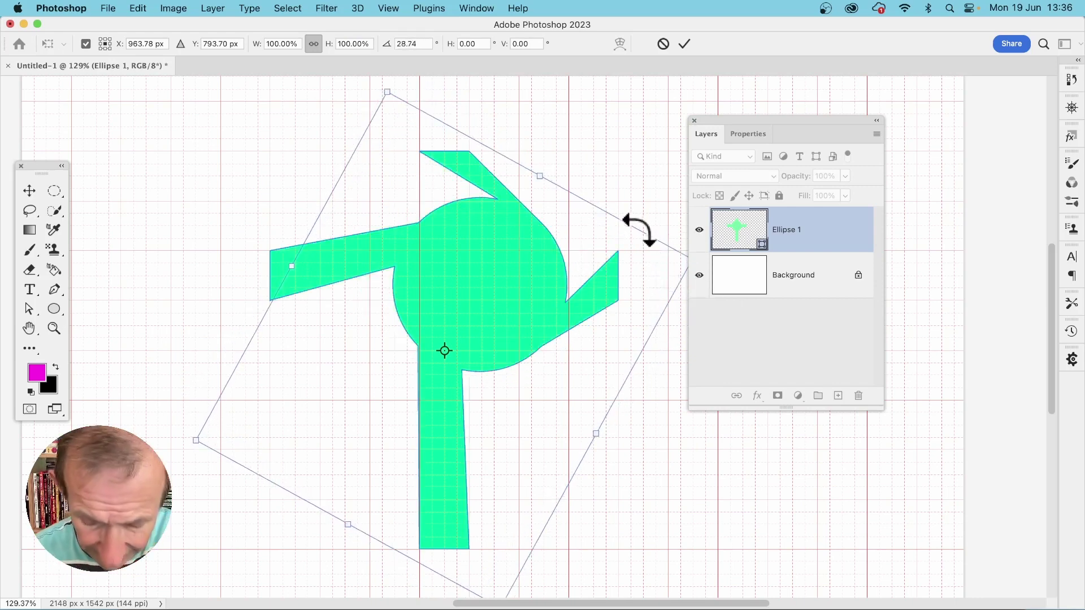
key("super+z")
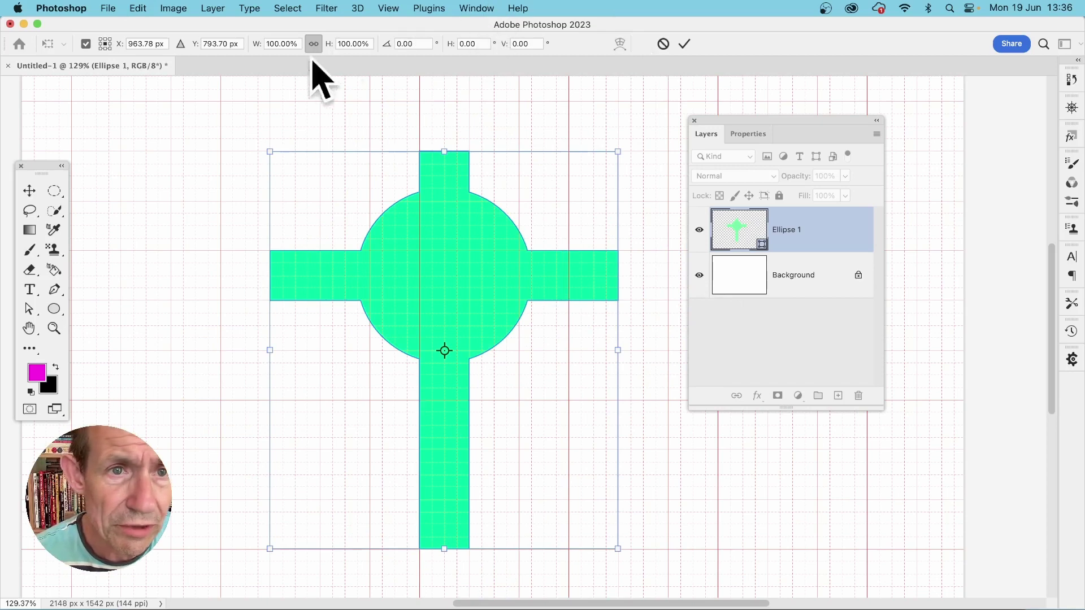
left_click(417, 44)
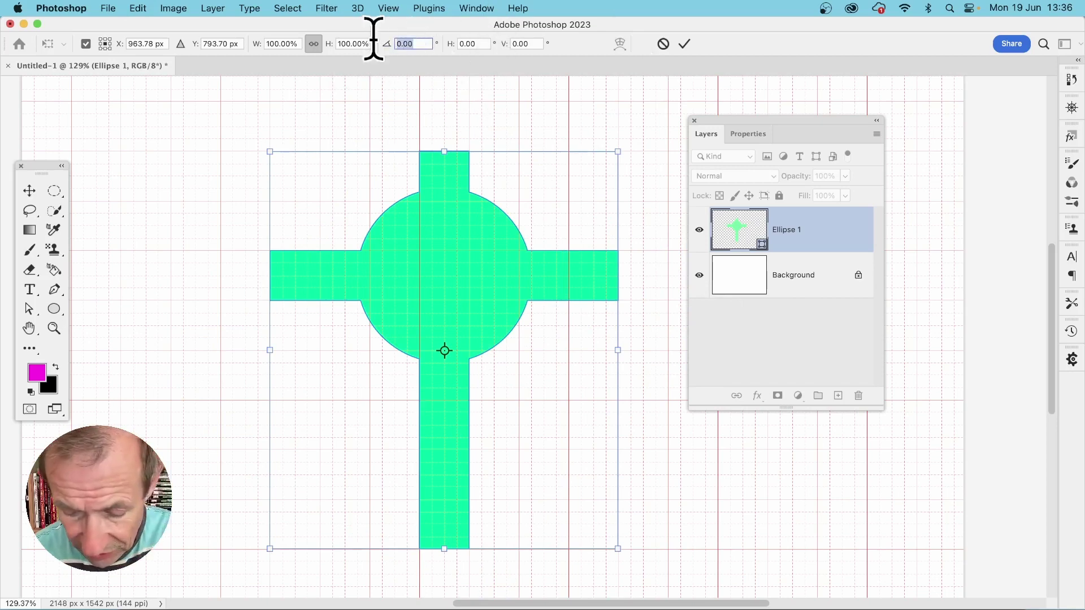
type("45")
key("Return")
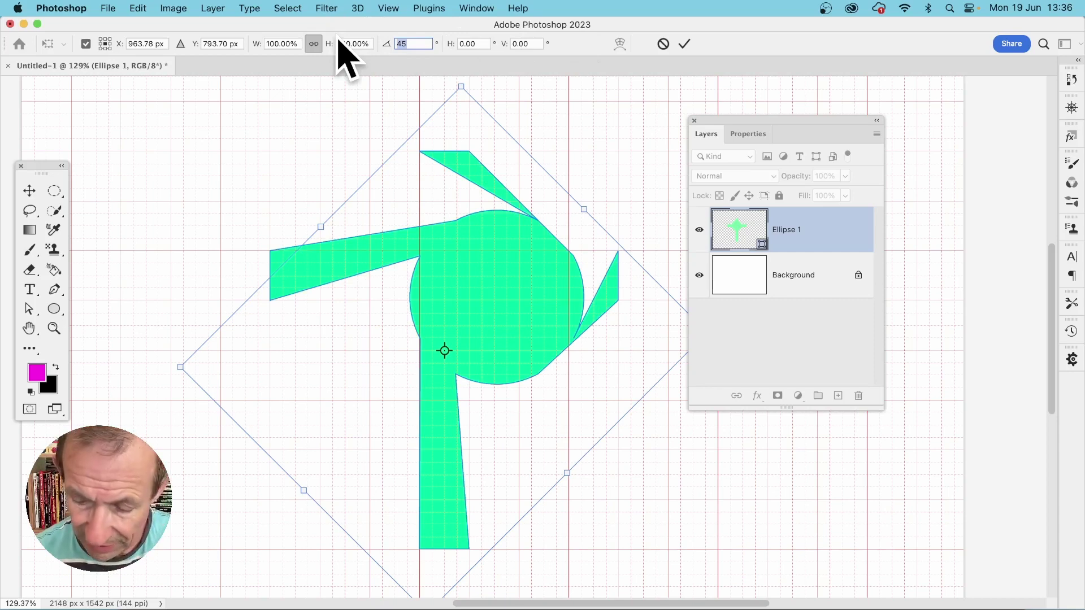
type("10")
key("Tab")
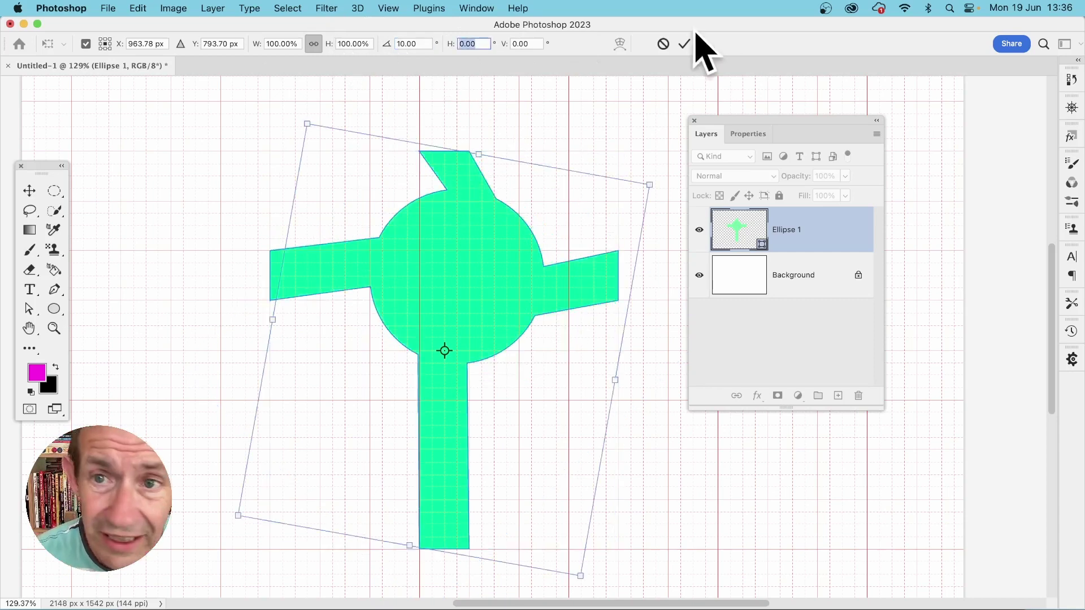
left_click(684, 44)
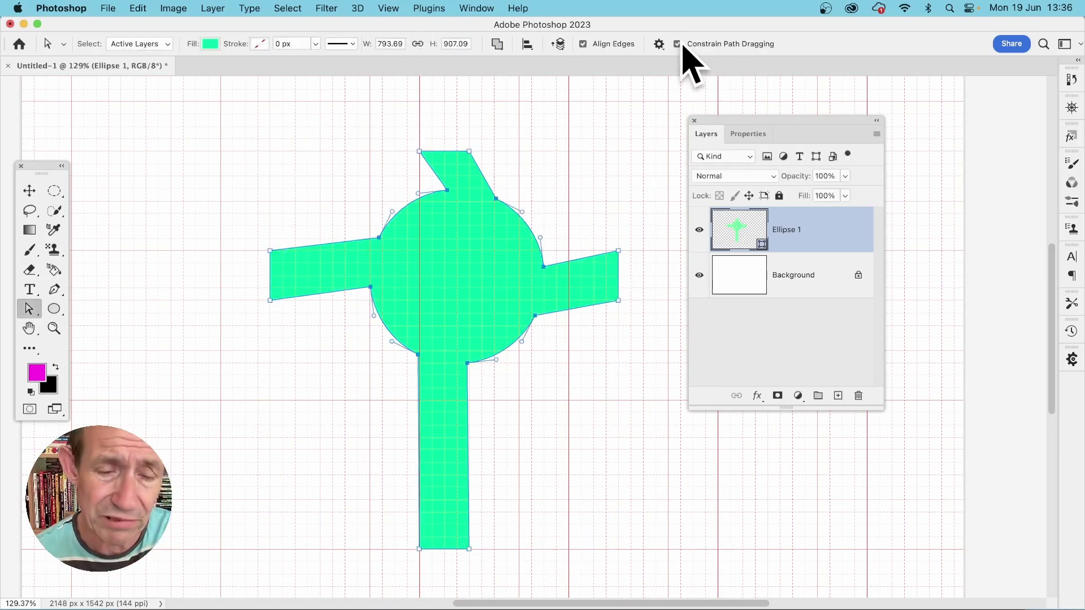
Define the twisted cross as a new custom shape named Shape 893.
left_click(138, 9)
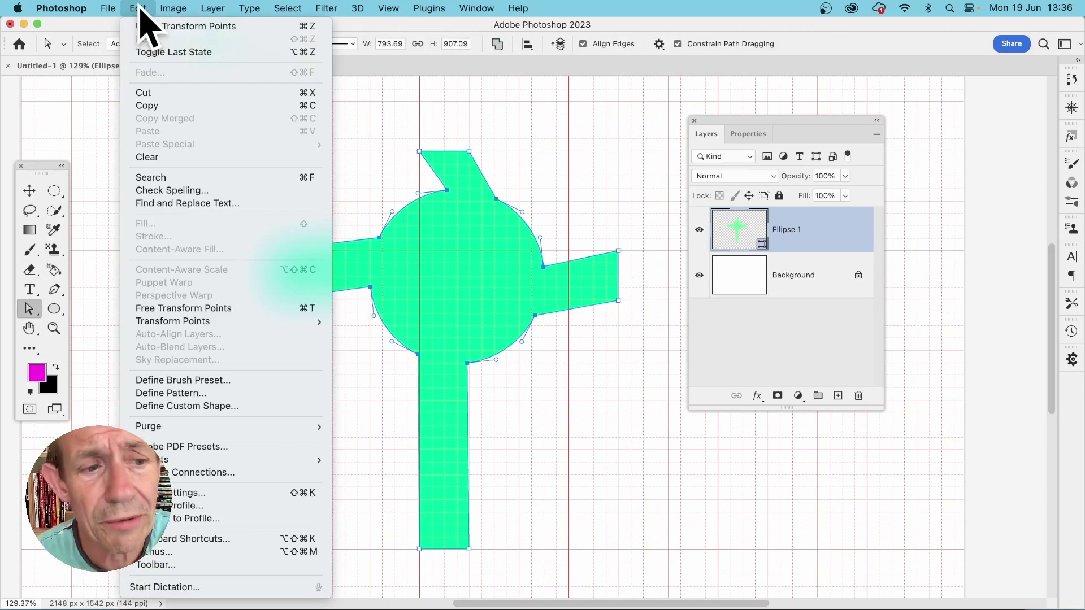
left_click(192, 406)
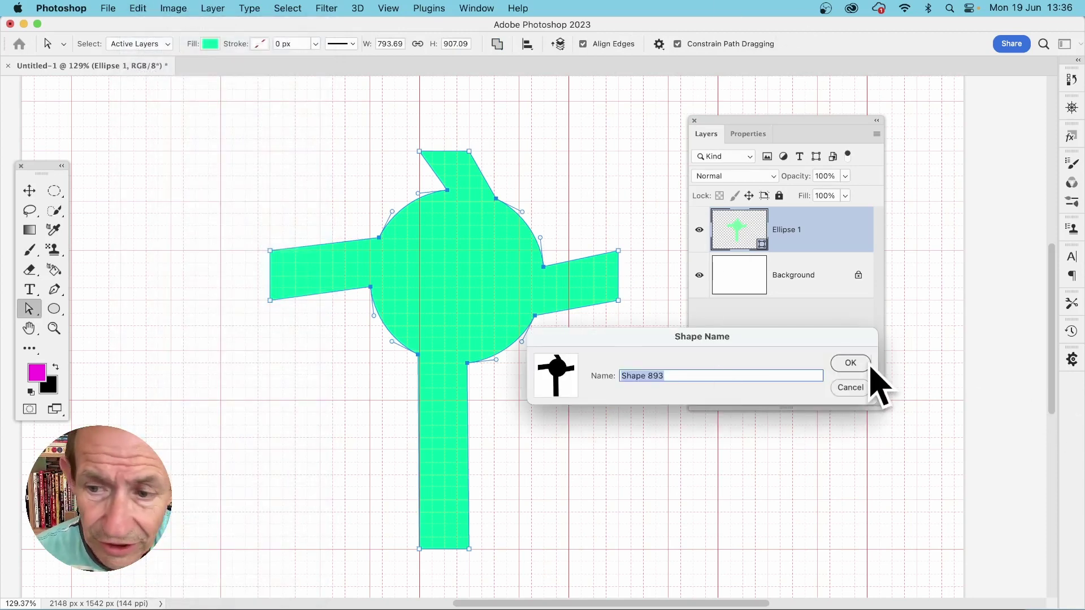
left_click(864, 364)
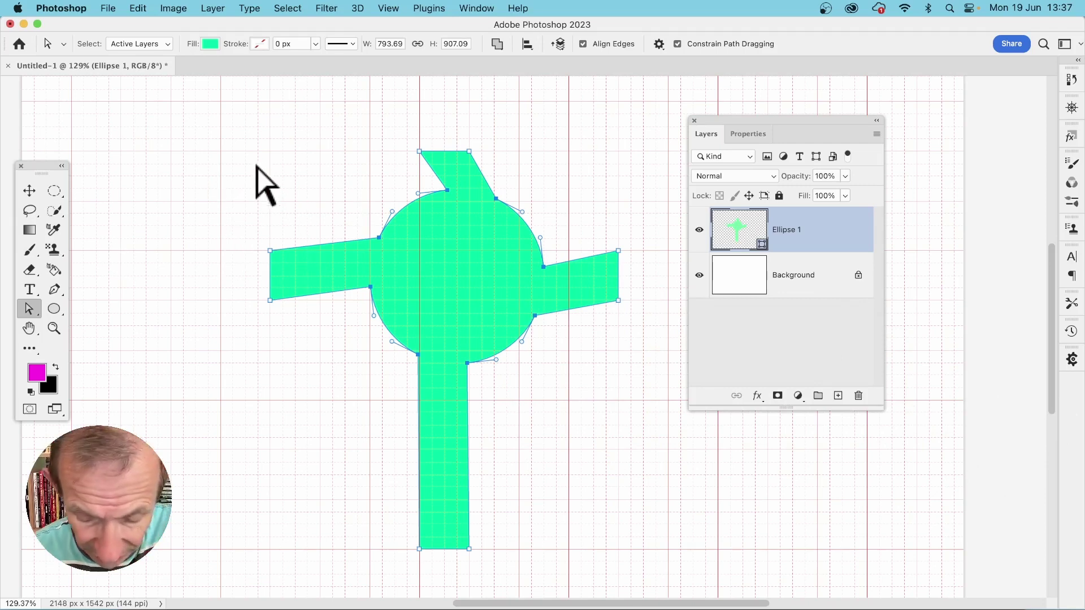
Undo the rotation and select the end points of the left, bottom and top arms.
key("super+z")
left_click_drag(246, 219, 296, 348)
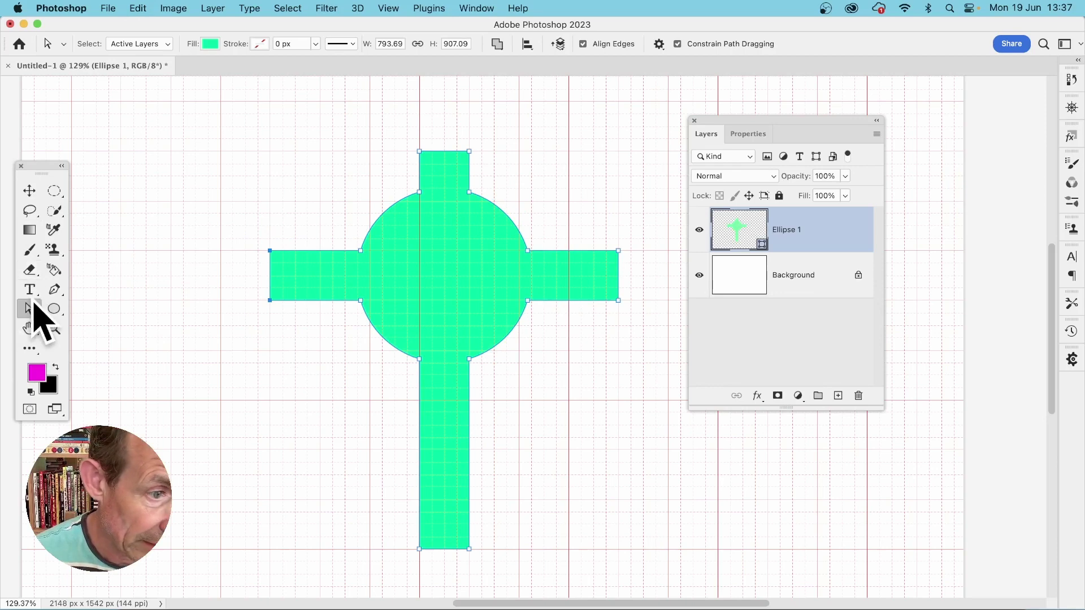
left_click_drag(29, 308, 108, 322)
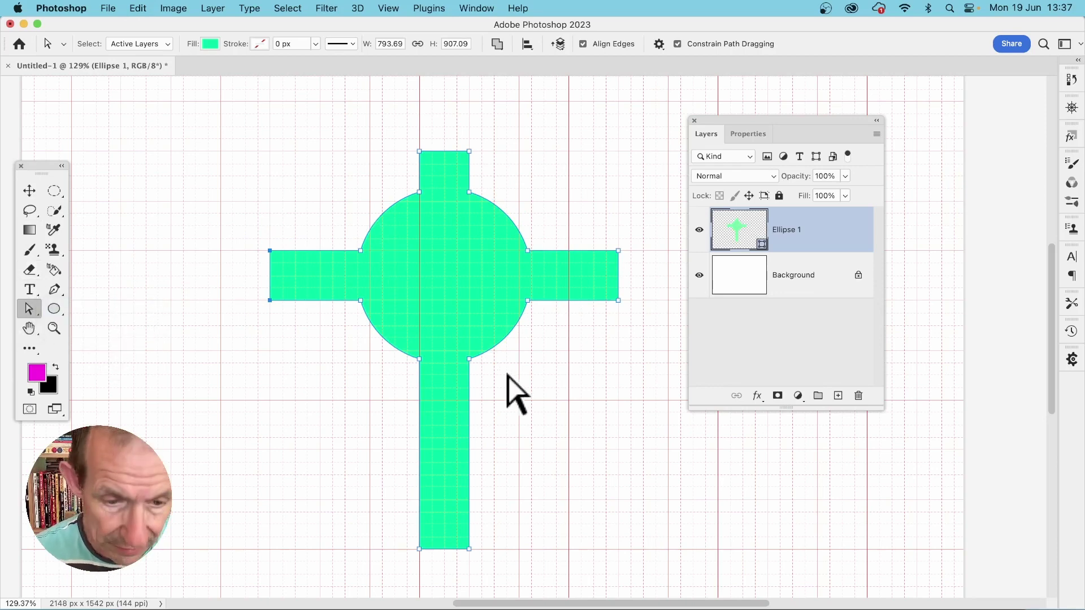
left_click(436, 549)
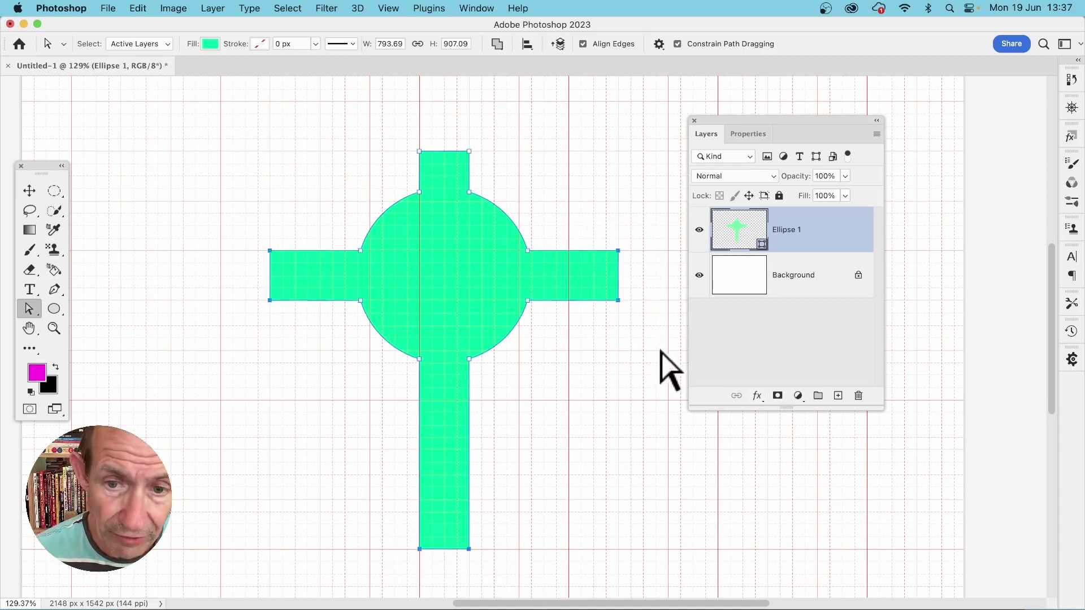
left_click_drag(401, 147, 540, 167)
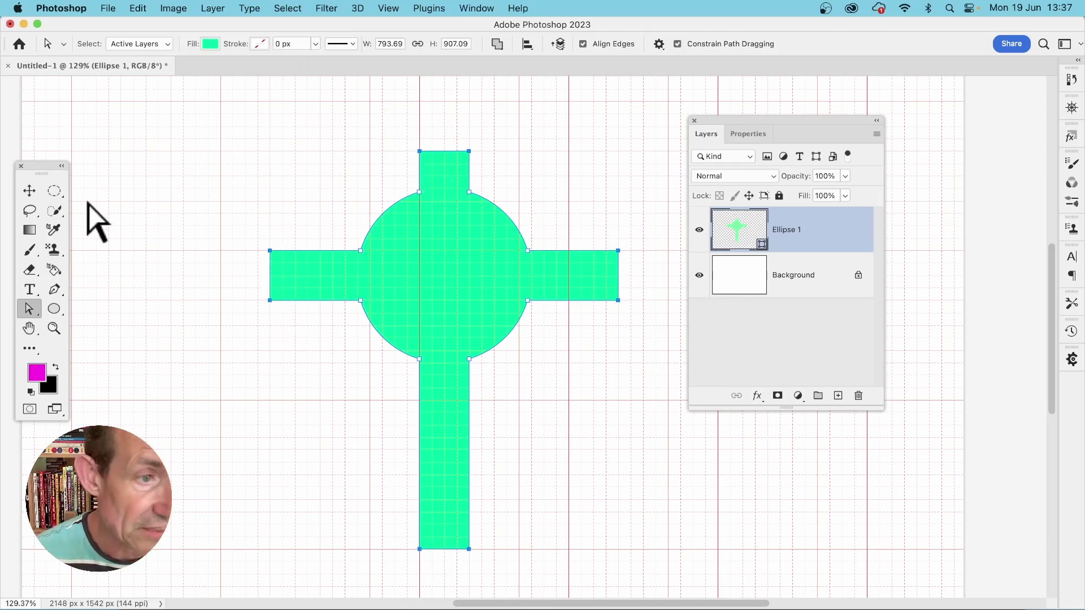
Repeat the last rotation on the selected points, then undo it to keep the cross upright.
left_click(138, 8)
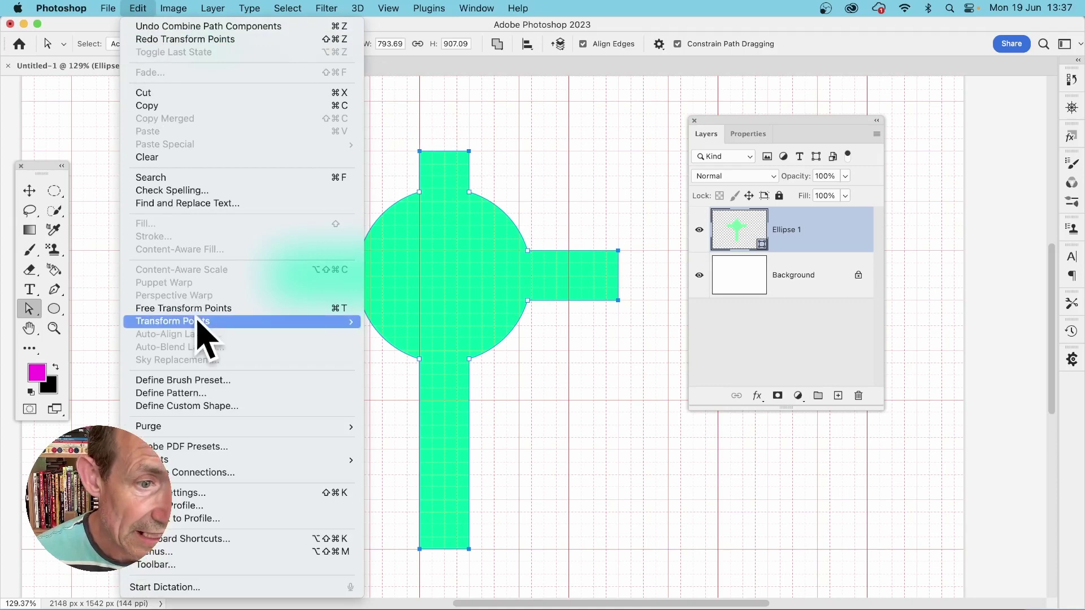
mouse_move(199, 330)
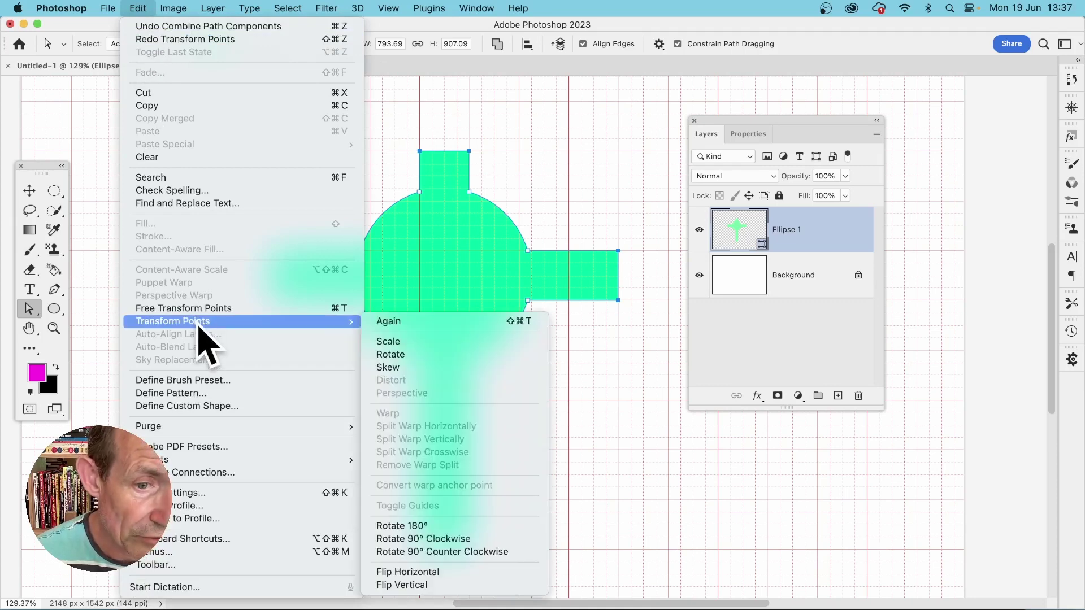
left_click(479, 321)
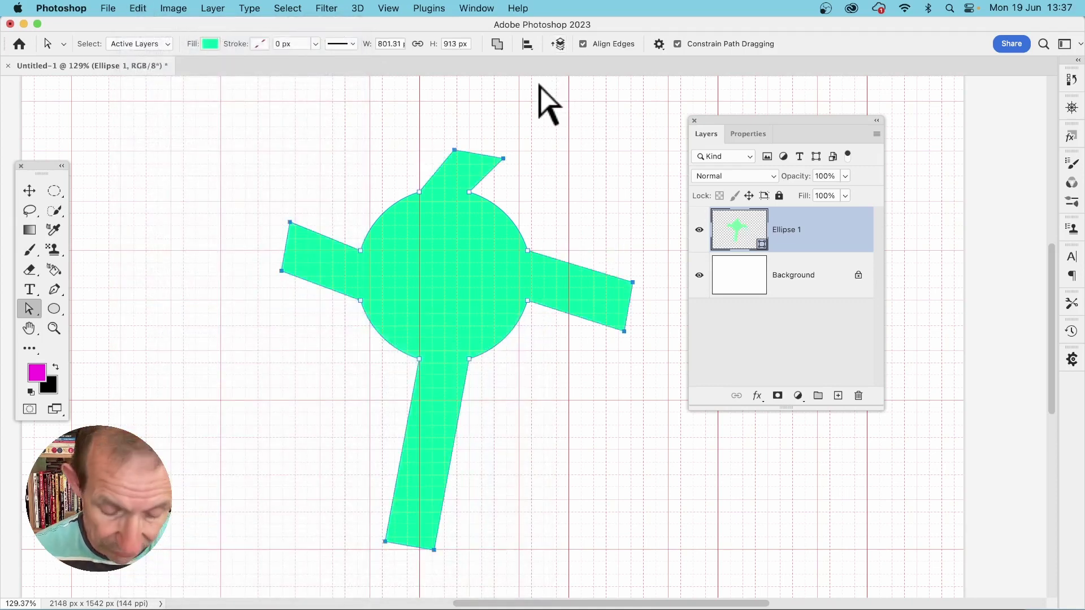
key("super+z")
Start a Transform Points > Scale on the cross's selected path points.
left_click(141, 7)
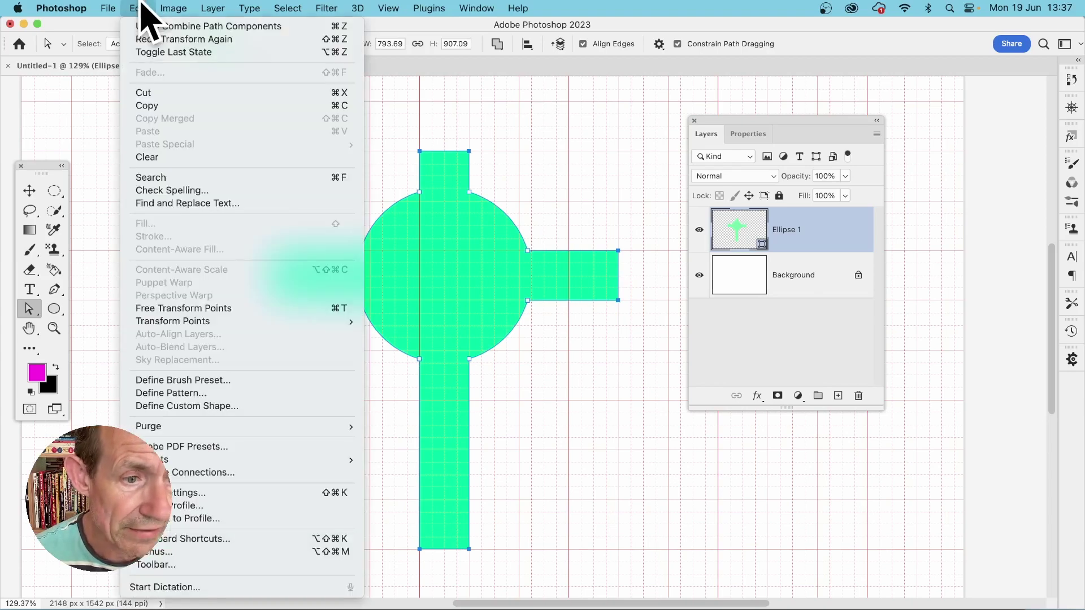
mouse_move(179, 321)
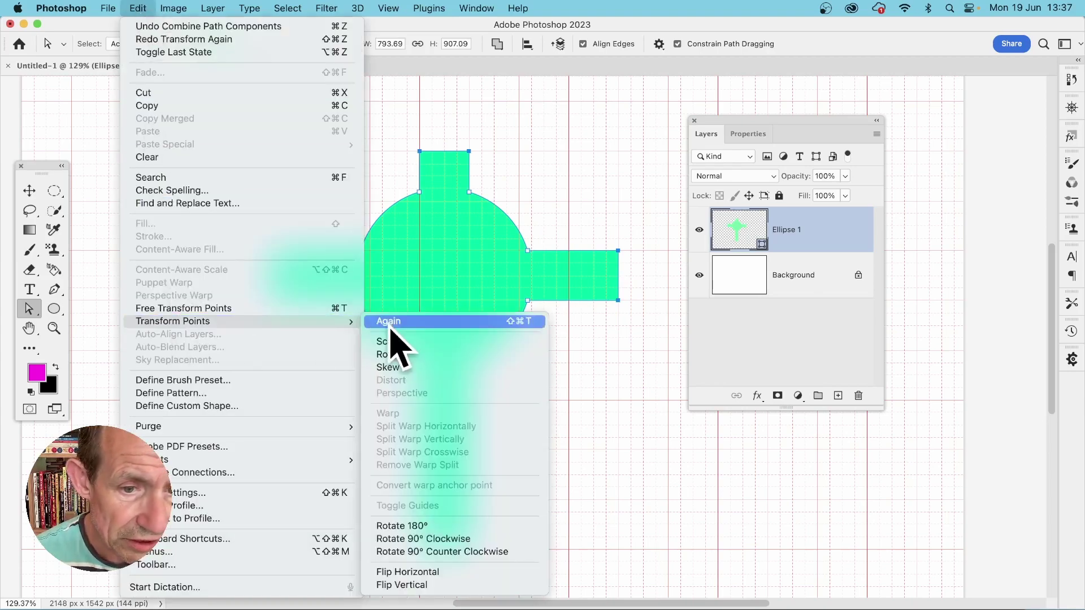
left_click(394, 342)
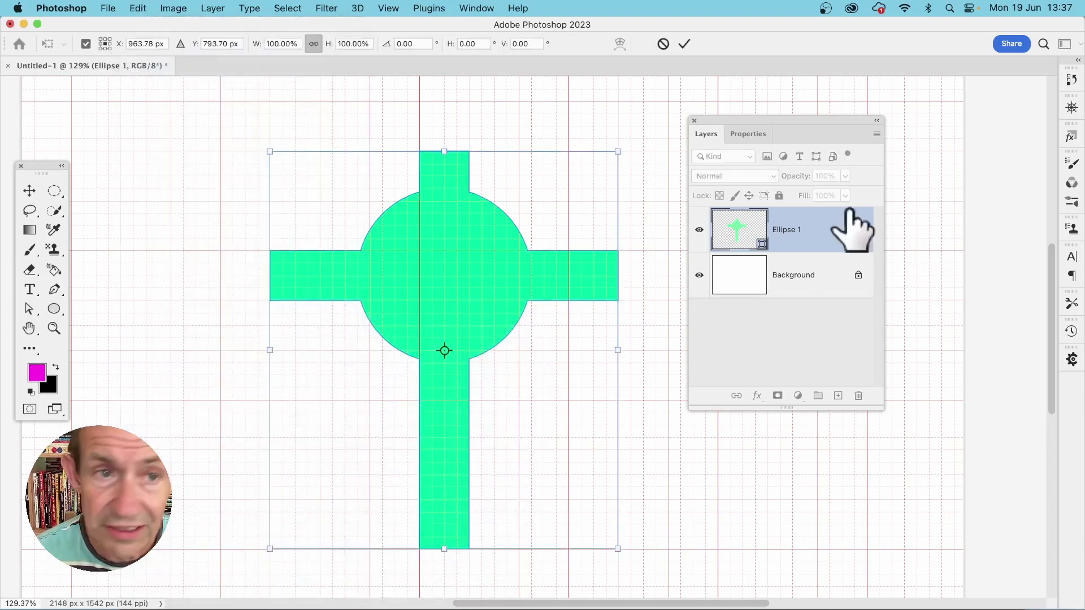
Scale the selected points to 200% width and commit the transform.
left_click(276, 44)
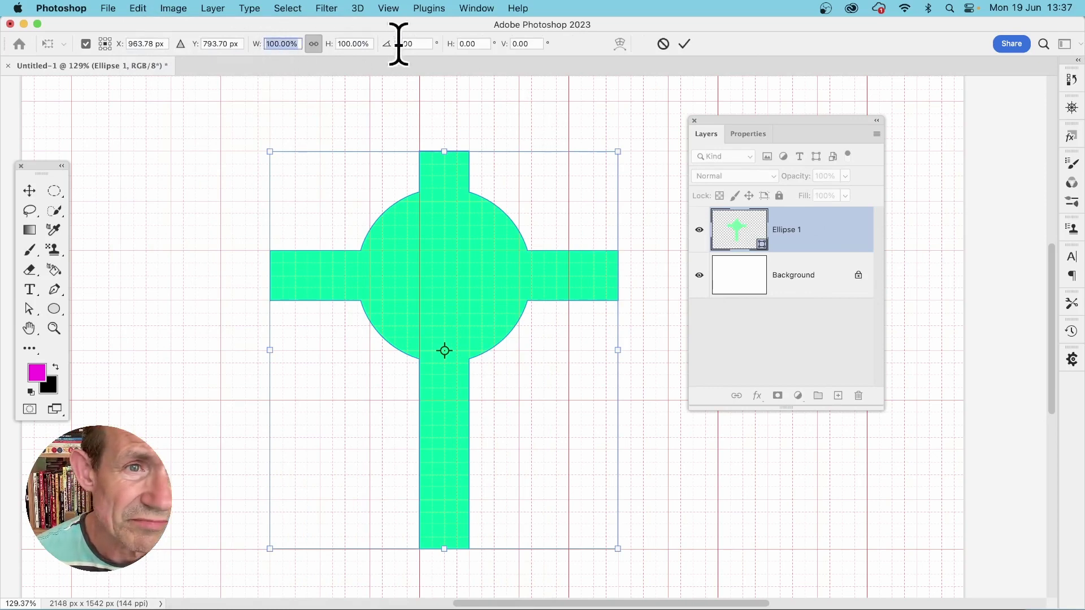
type("200")
key("Return")
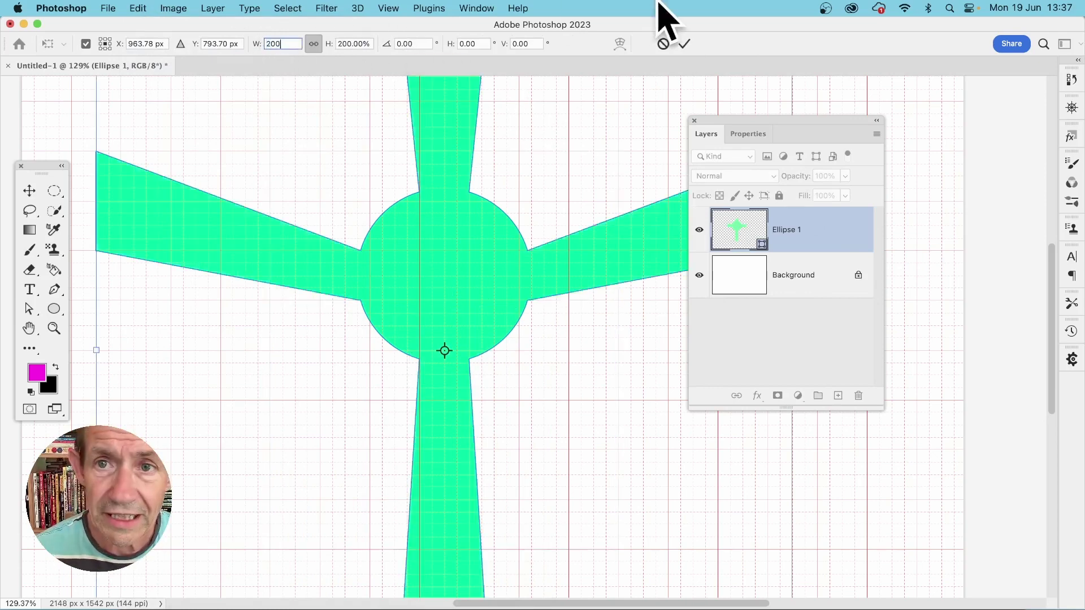
left_click(685, 44)
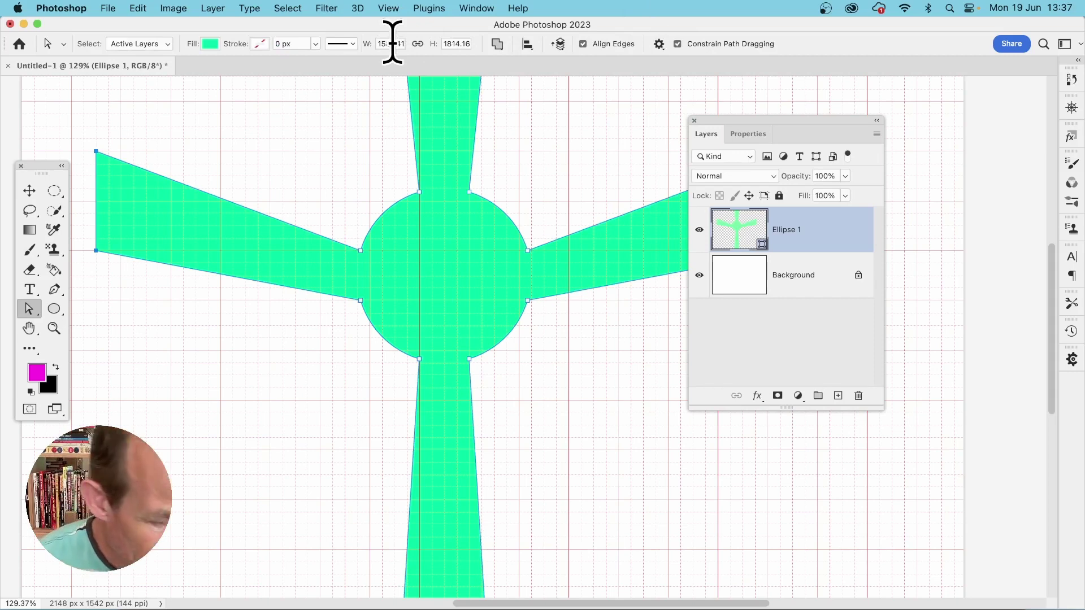
Save the flared cross as custom shape Shape 894.
left_click(138, 8)
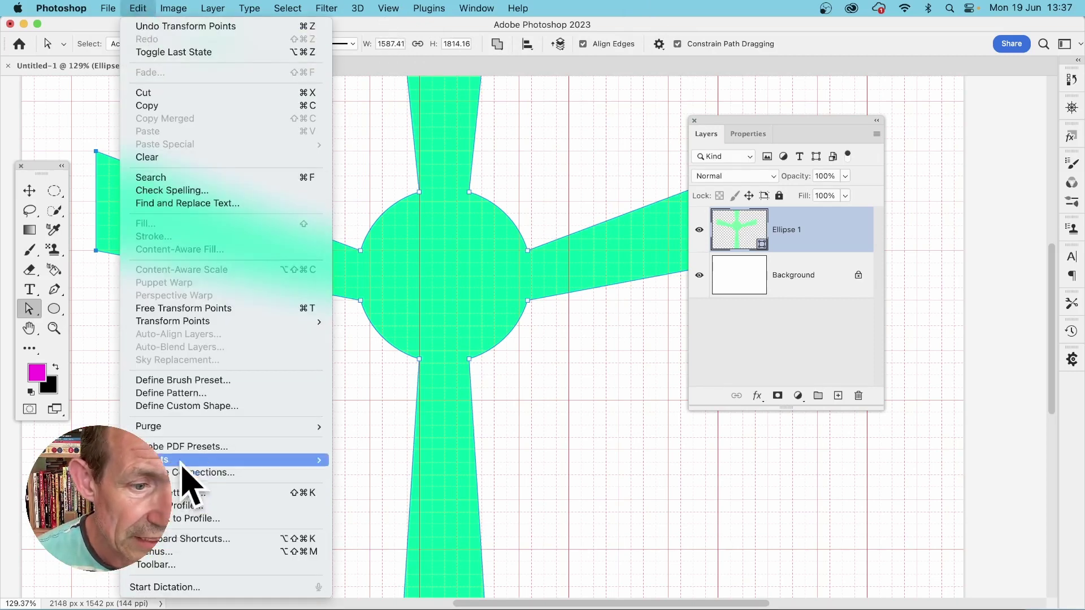
left_click(183, 406)
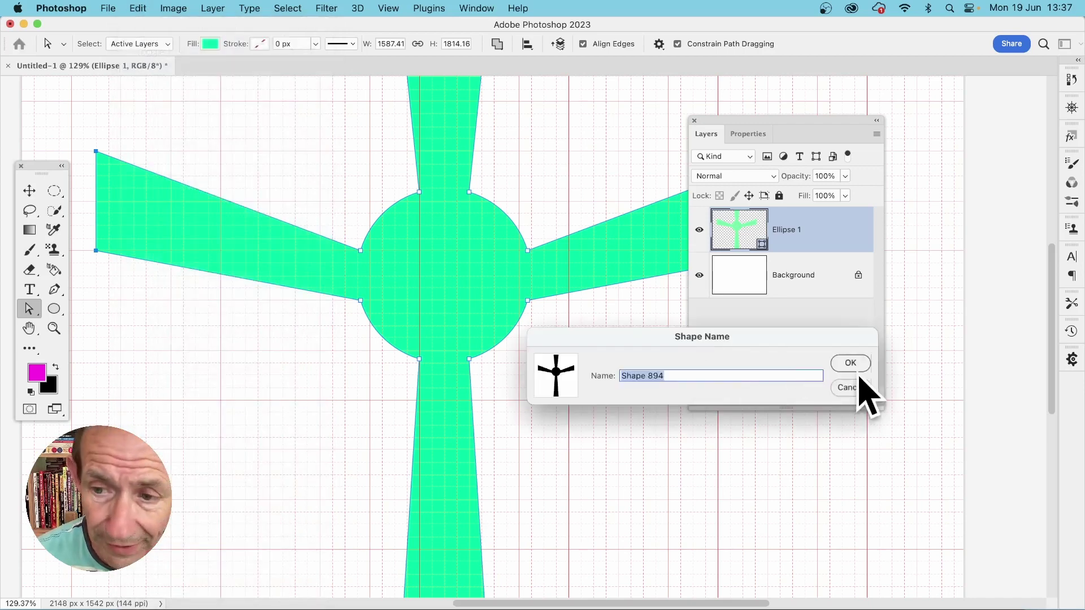
left_click(851, 364)
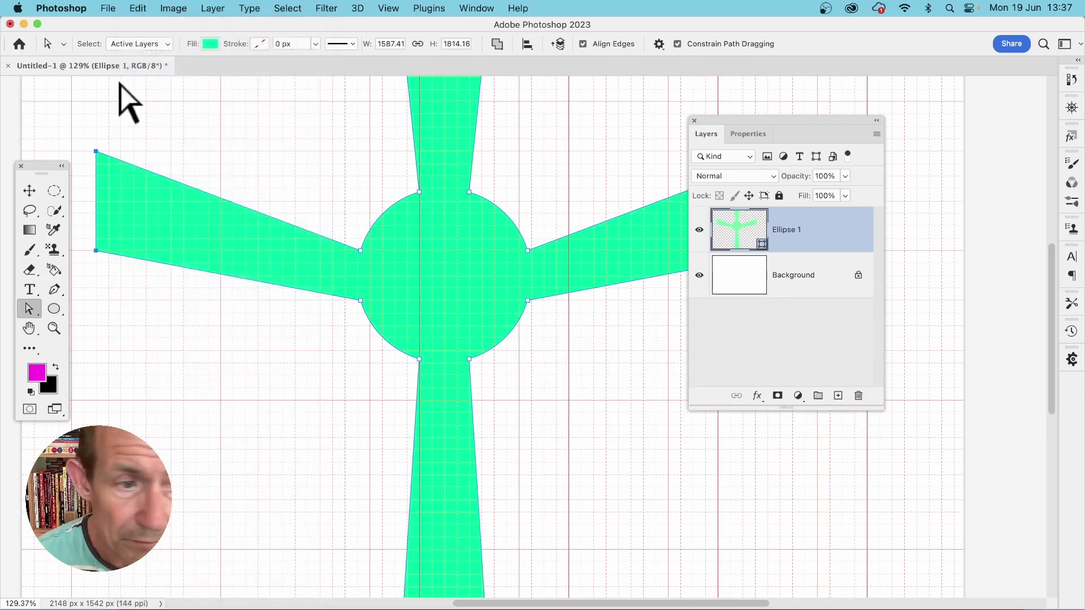
left_click(361, 306)
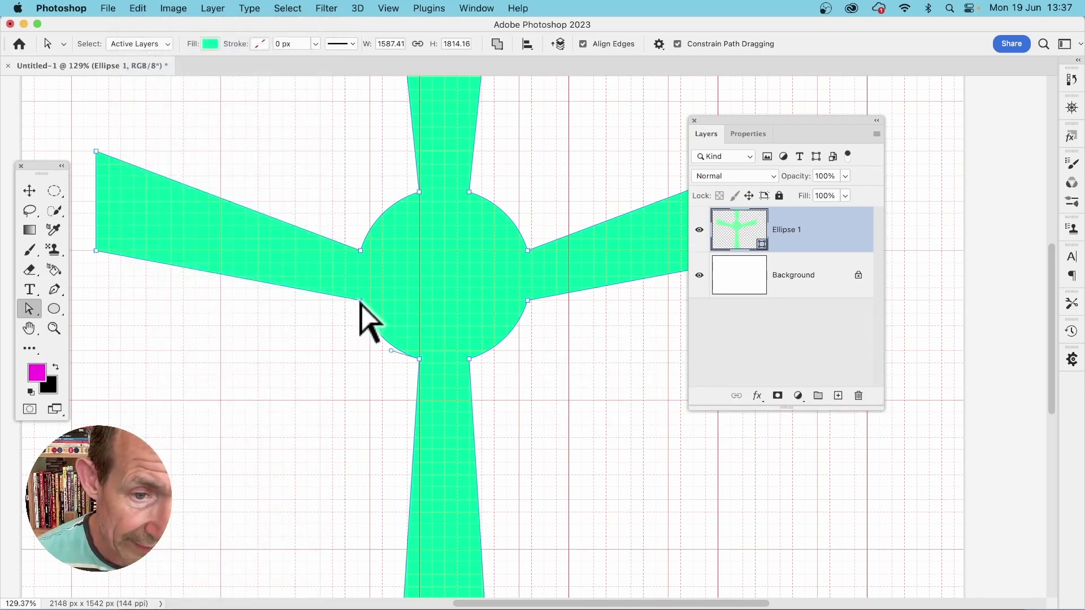
Try moving the left arm's upper and lower anchors inward, then undo both moves.
left_click_drag(360, 301, 418, 288)
left_click_drag(360, 250, 419, 264)
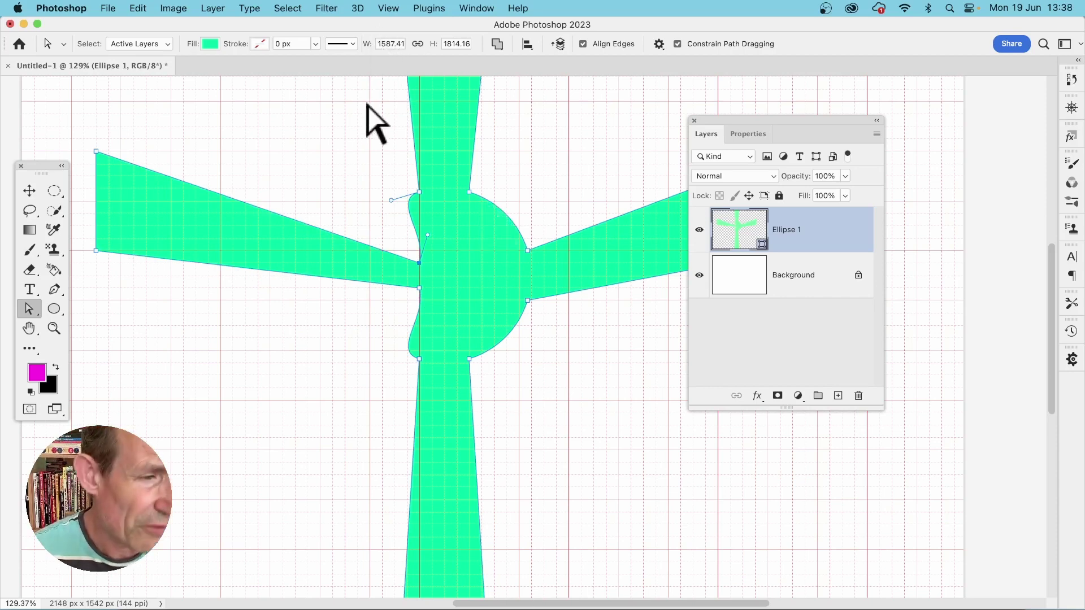
key("super+z")
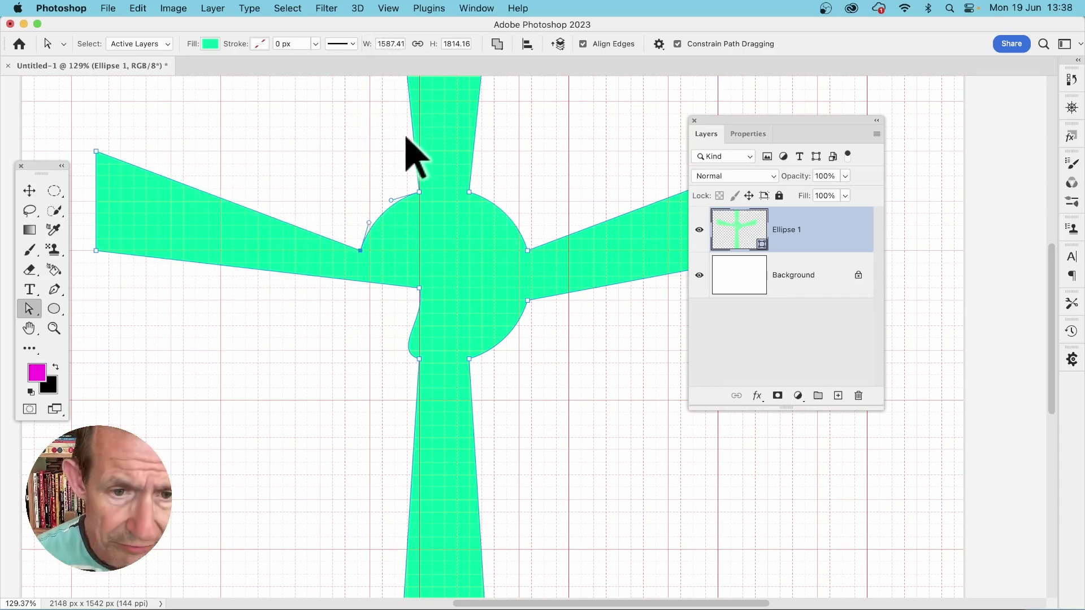
key("super+z")
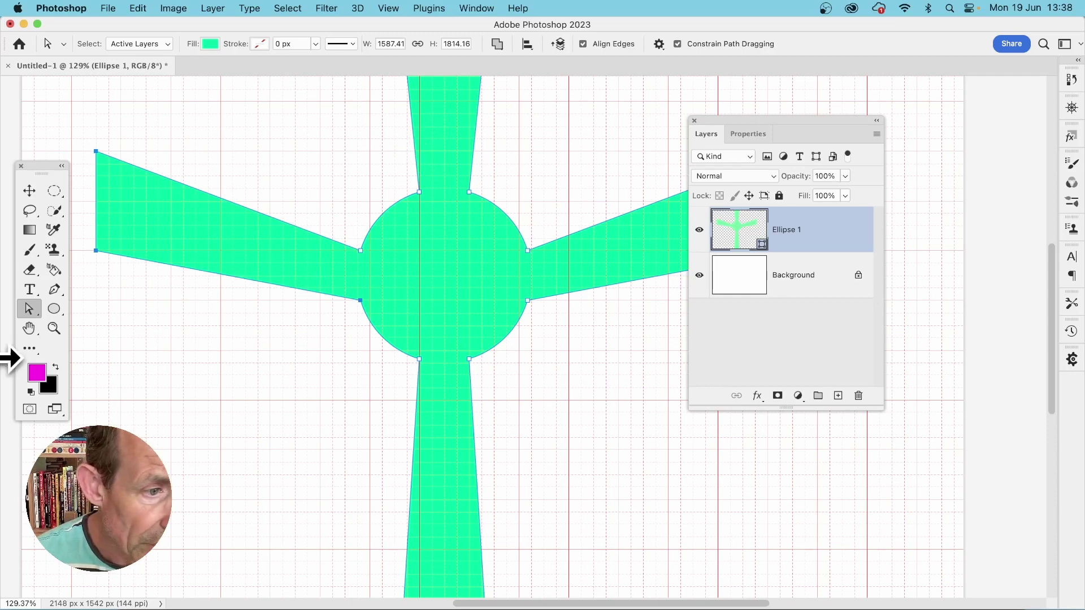
left_click(54, 289)
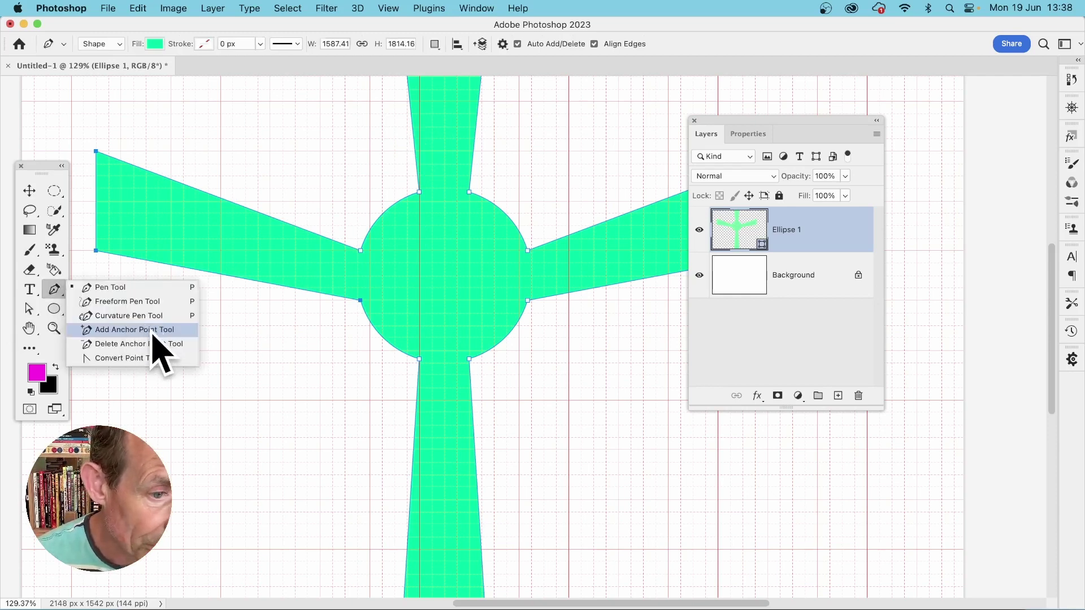
Load the cross's shape path as a selection from the Paths panel.
left_click(152, 332)
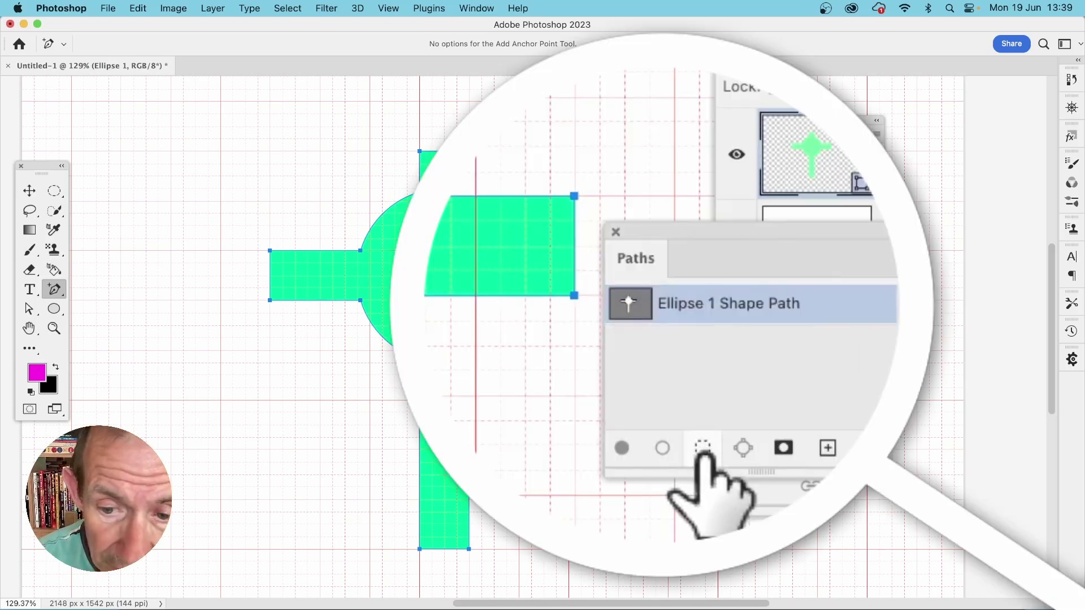
left_click(703, 451)
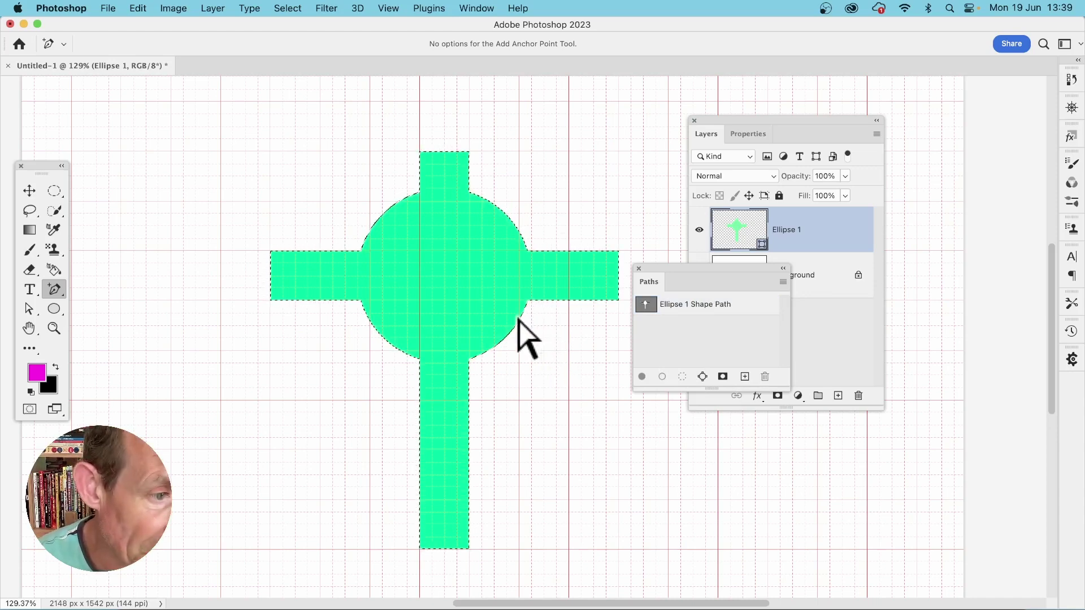
Drag a magenta-to-black gradient across the cross using the non-classic Gradient mode.
left_click(29, 229)
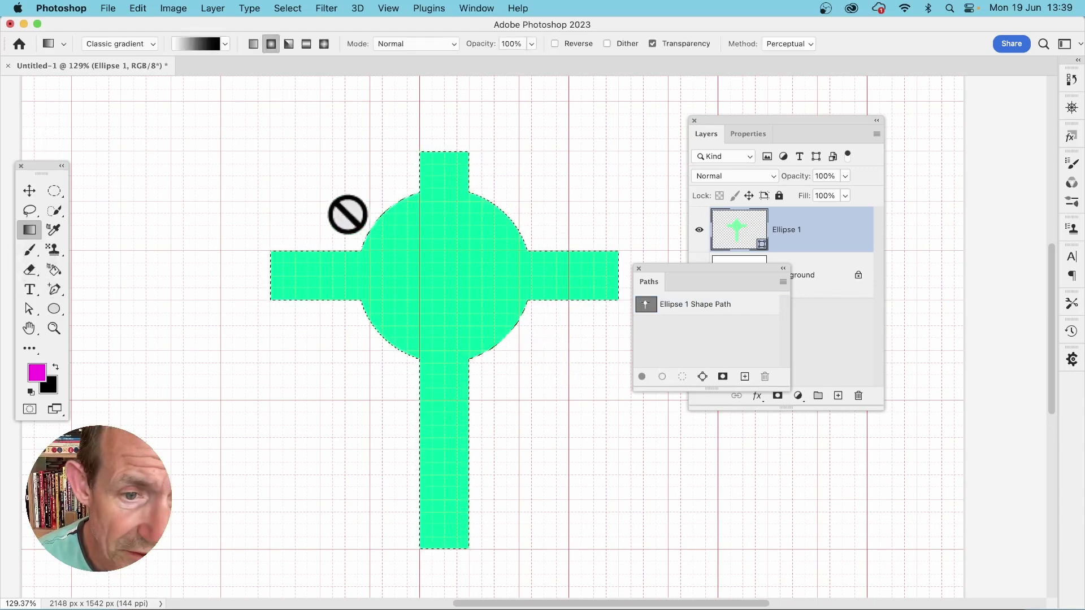
left_click(120, 44)
left_click(114, 56)
left_click_drag(344, 201, 581, 387)
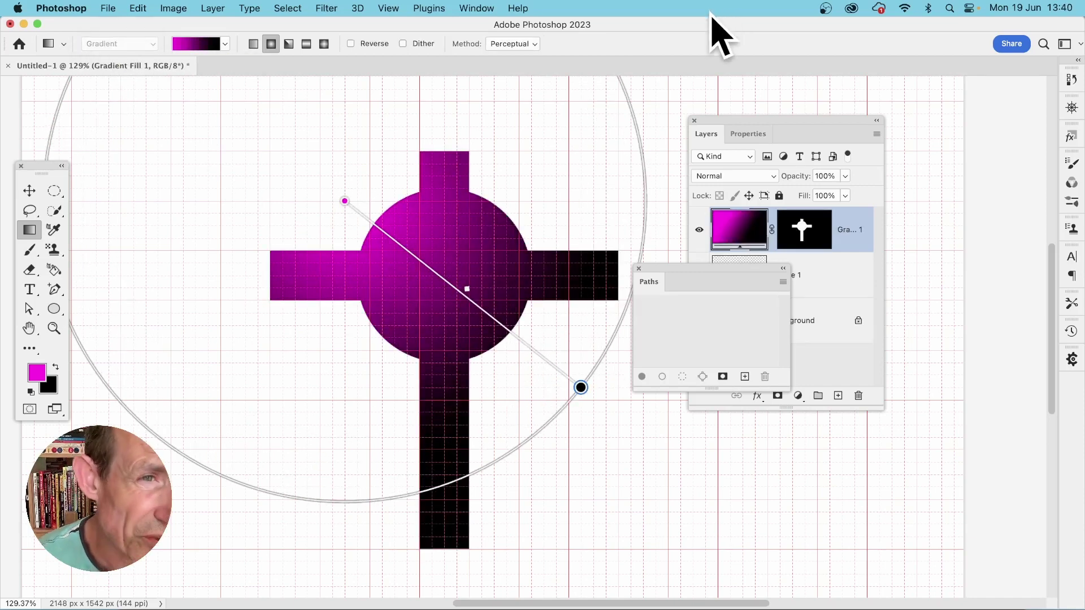
left_click(287, 8)
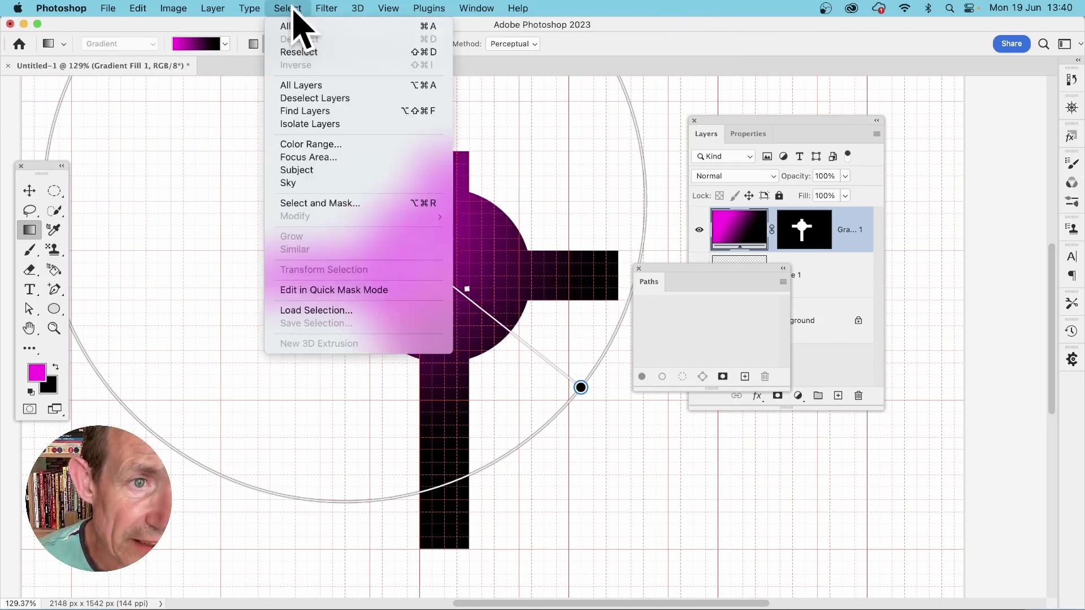
Reselect the cross outline and apply Filter > Render > Clouds to it.
left_click(303, 53)
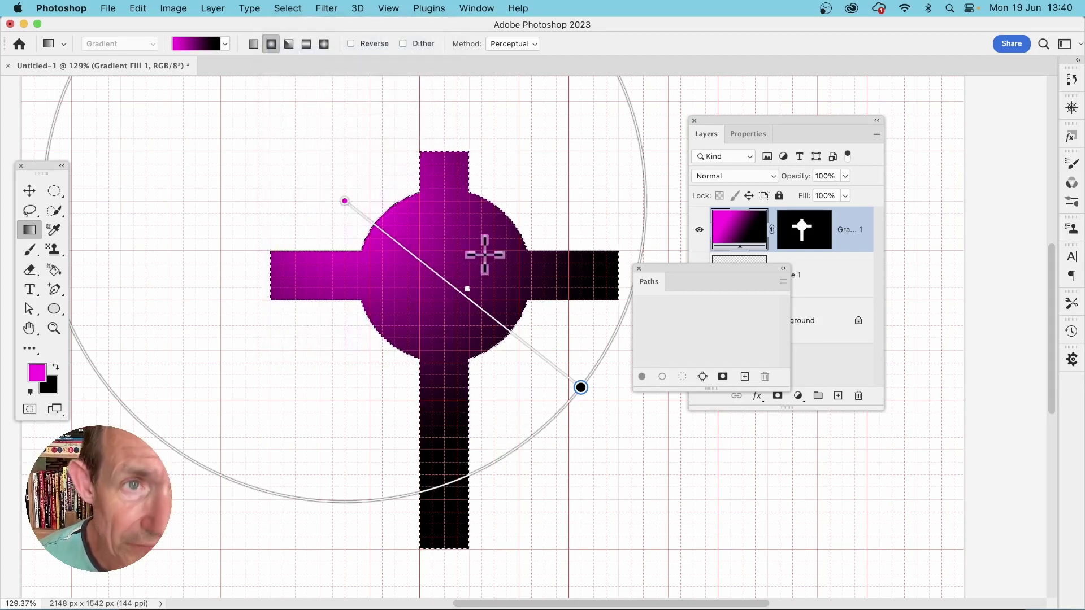
left_click(328, 8)
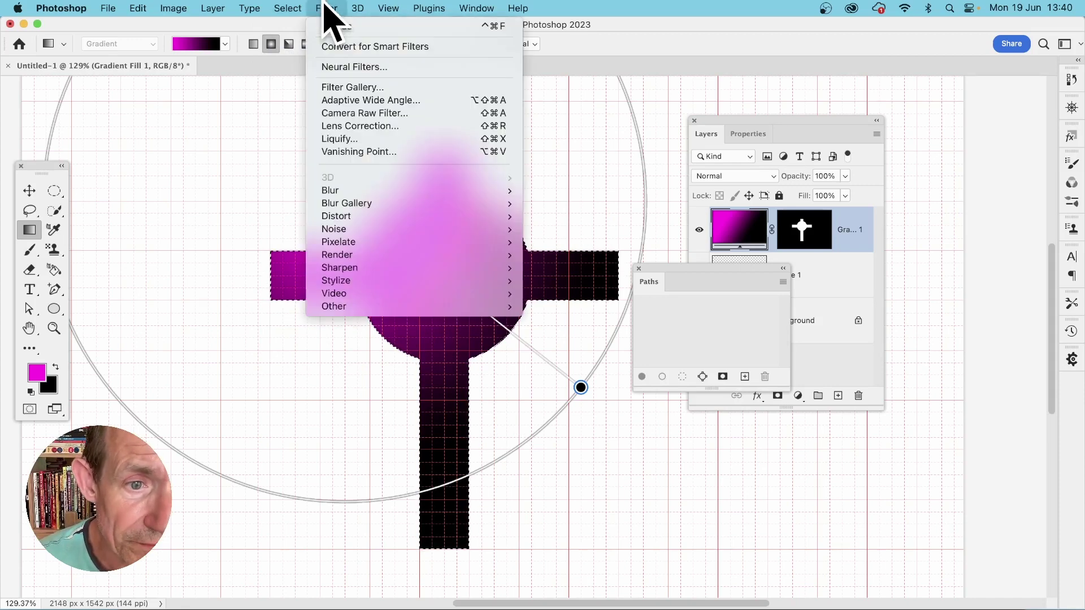
mouse_move(362, 258)
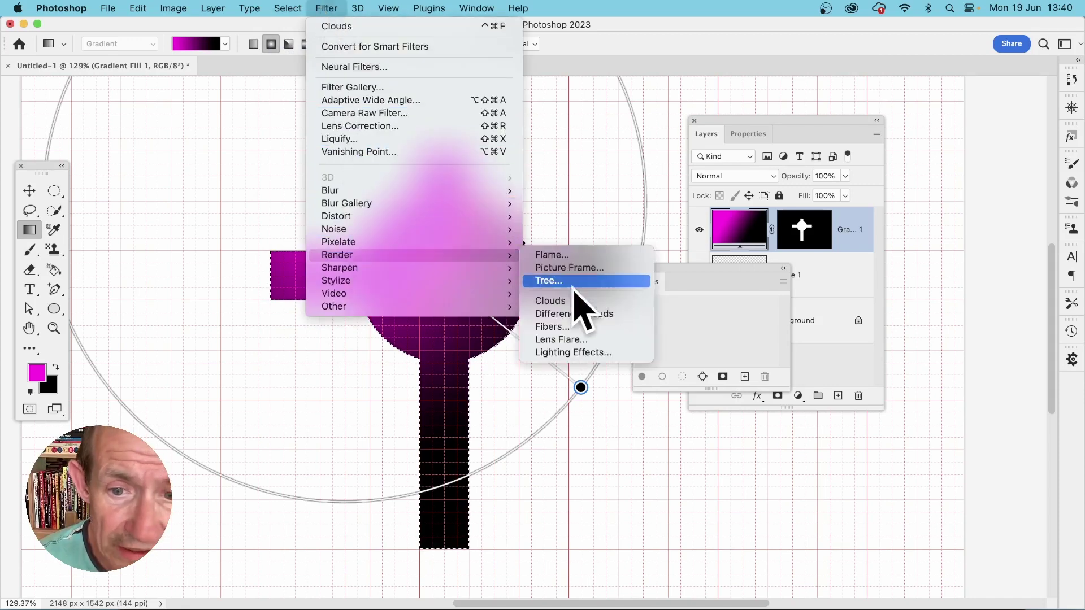
left_click(573, 306)
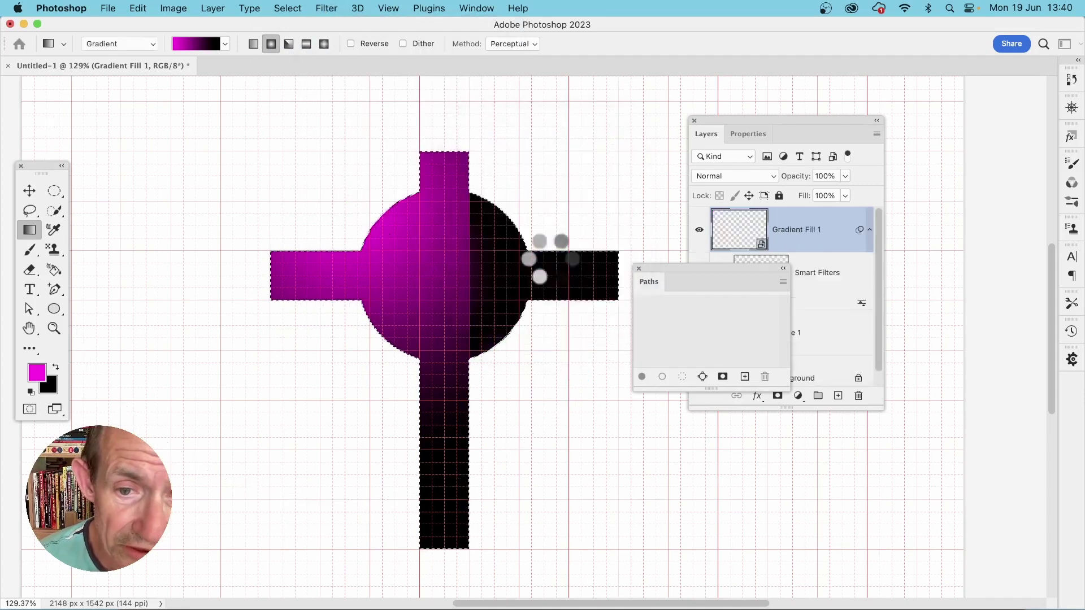